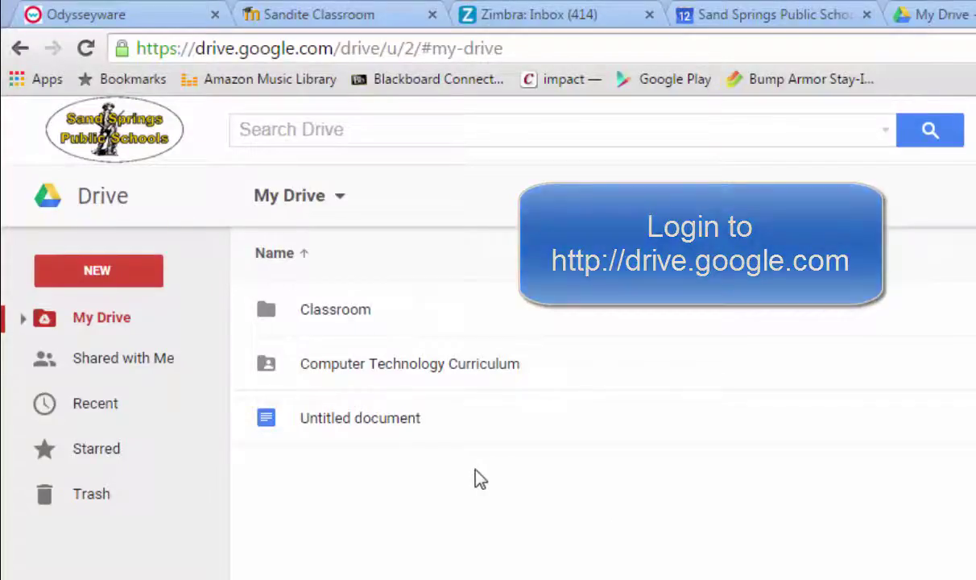
# Step: Create a new blank Google Form from Google Drive's New > More menu
pyautogui.click(112, 278)
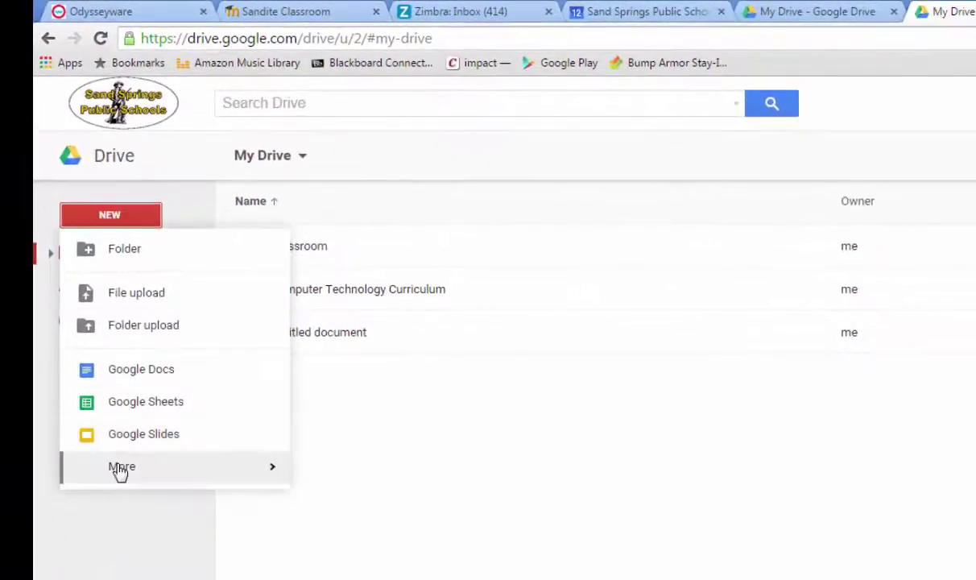
pyautogui.moveTo(120, 473)
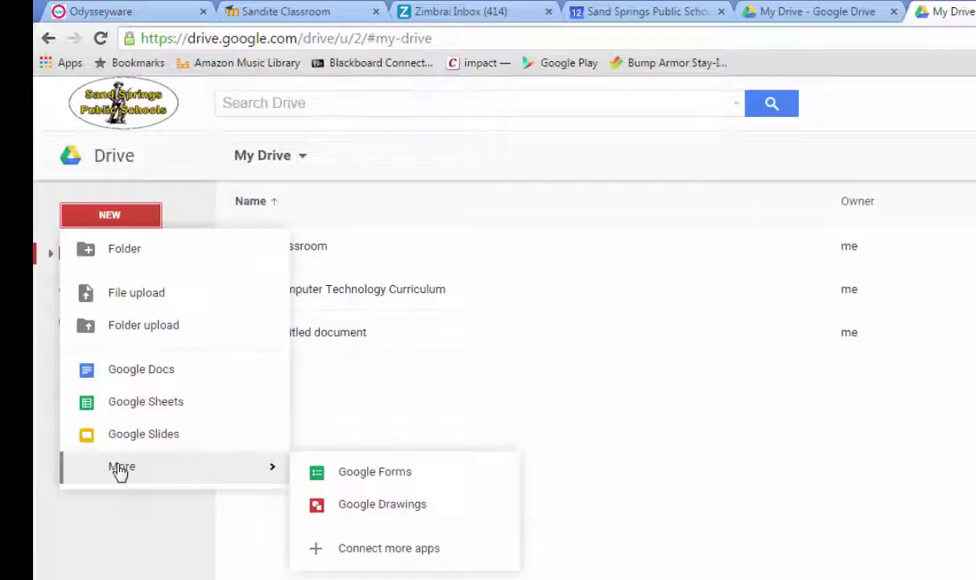
pyautogui.click(356, 481)
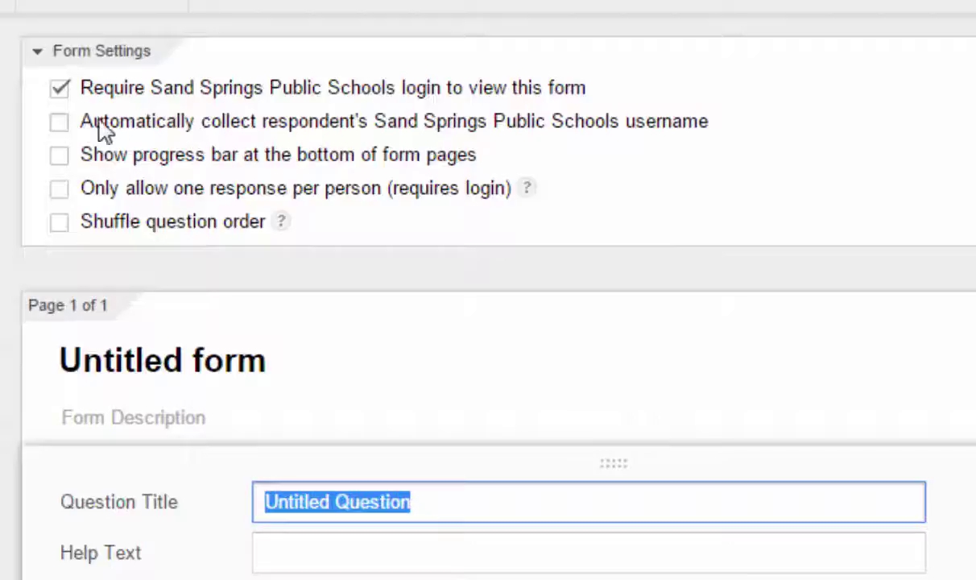
# Step: Enable username collection and one response per person, and title the form 'Quiz #1'
pyautogui.click(60, 123)
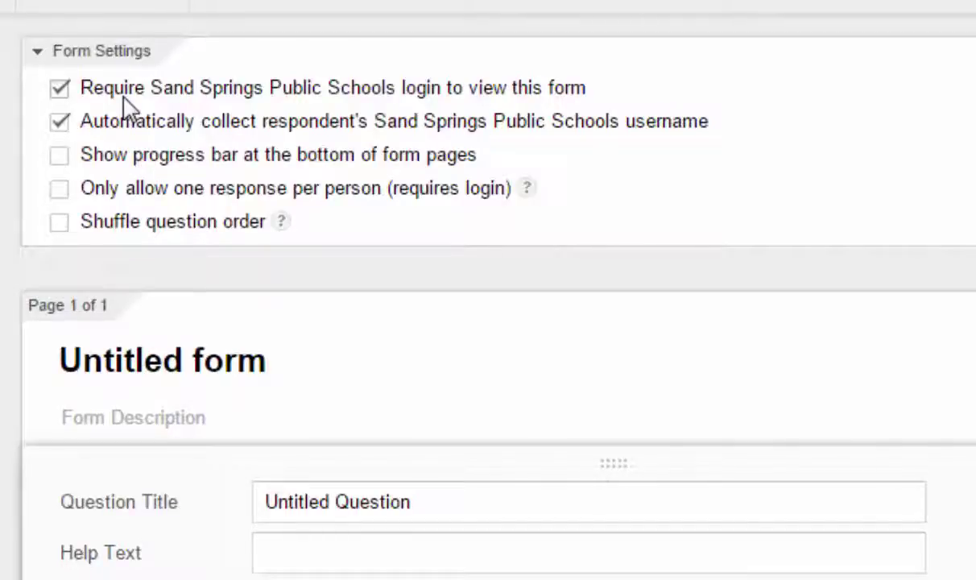
pyautogui.click(68, 188)
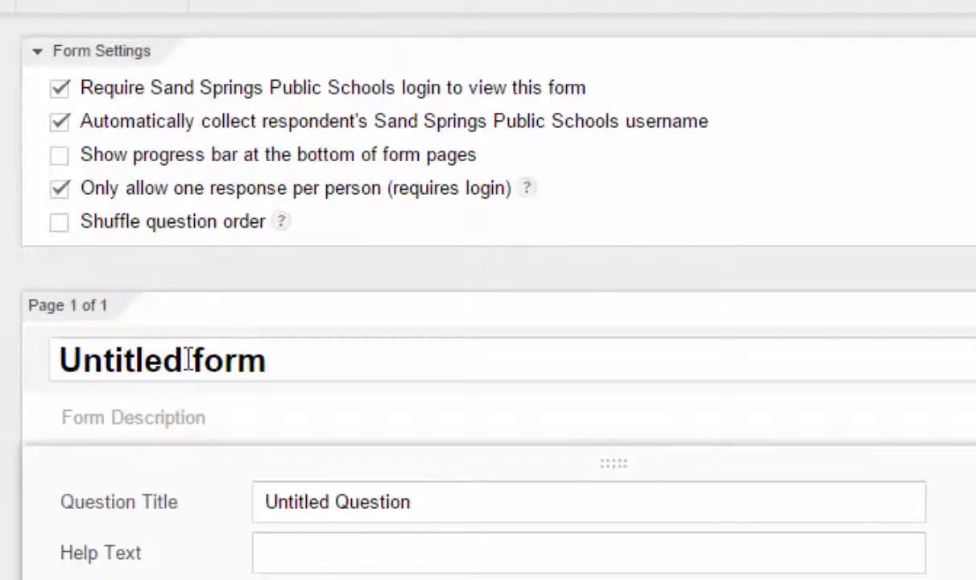
pyautogui.moveTo(277, 362); pyautogui.dragTo(36, 365)
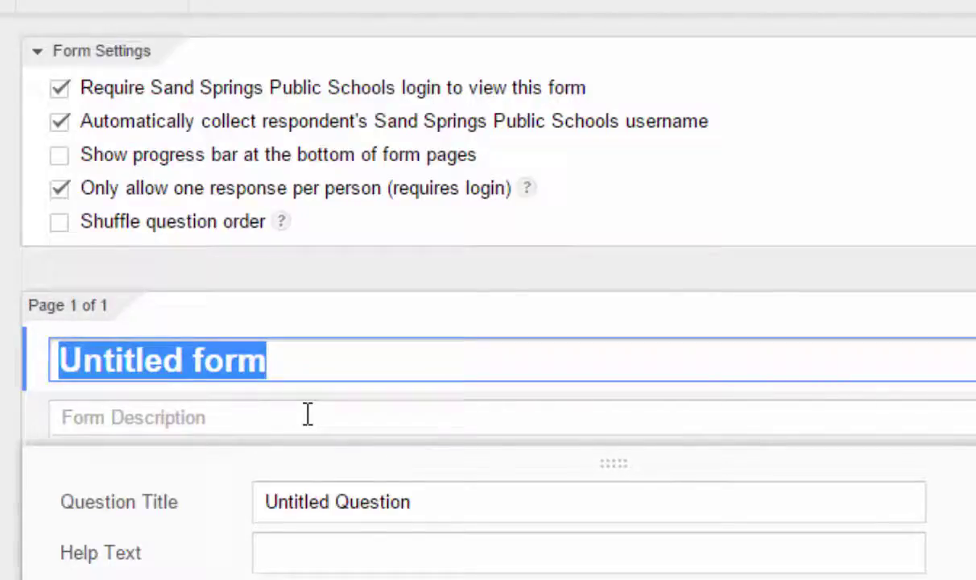
pyautogui.write('Quiz #1')
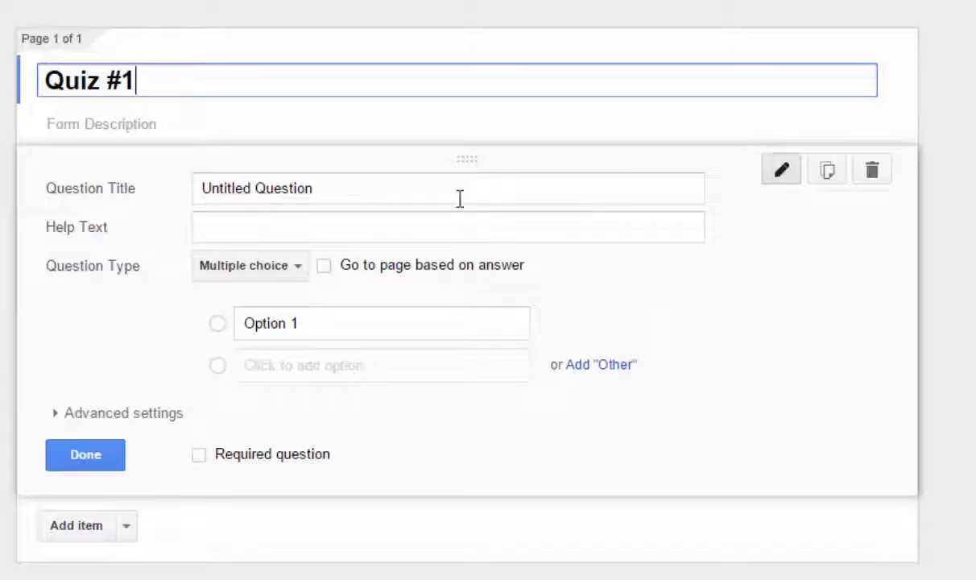
# Step: Write the first question asking which of the following presidents is NOT on Mt. Rushmore
pyautogui.click(348, 188)
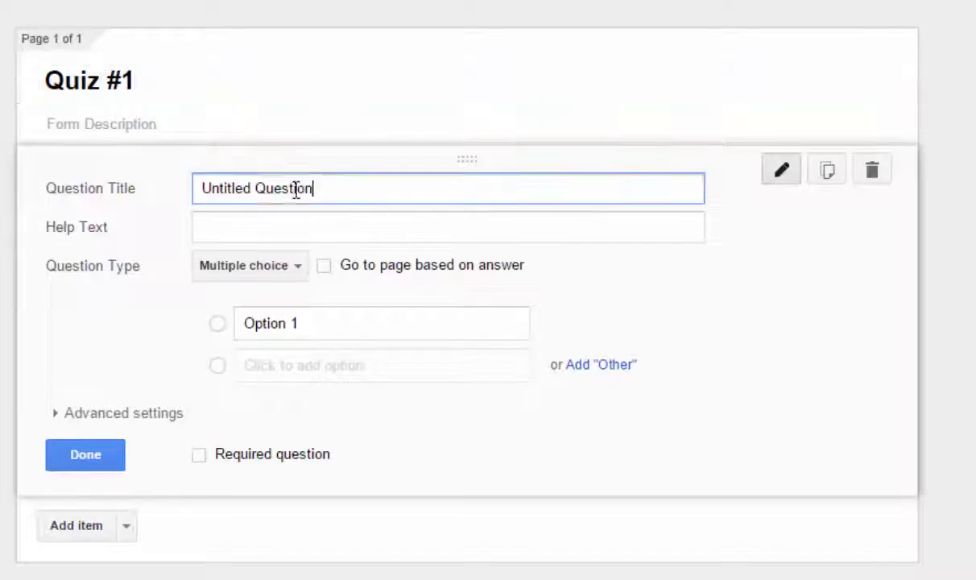
pyautogui.moveTo(314, 188); pyautogui.dragTo(198, 198)
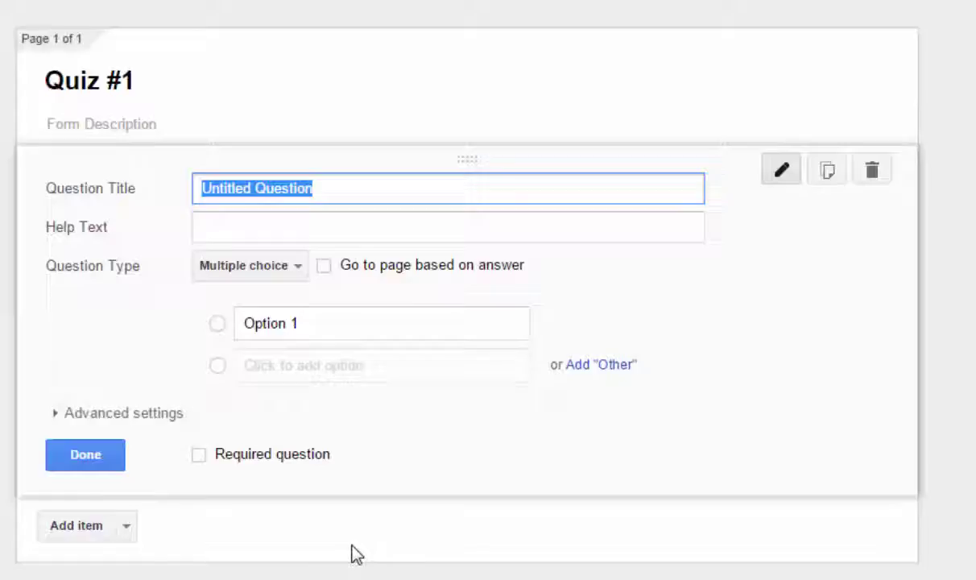
pyautogui.write('Whic')
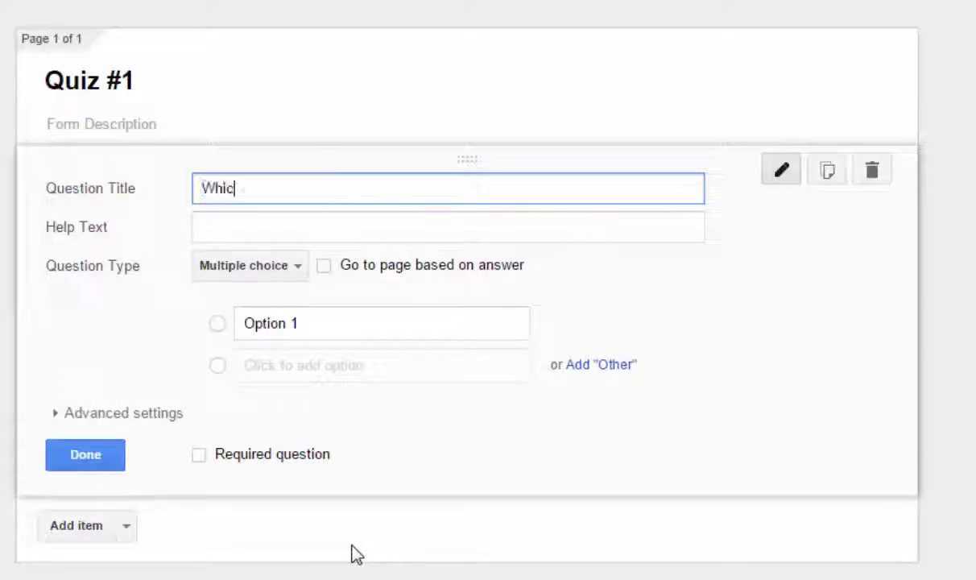
pyautogui.write('h of the followin')
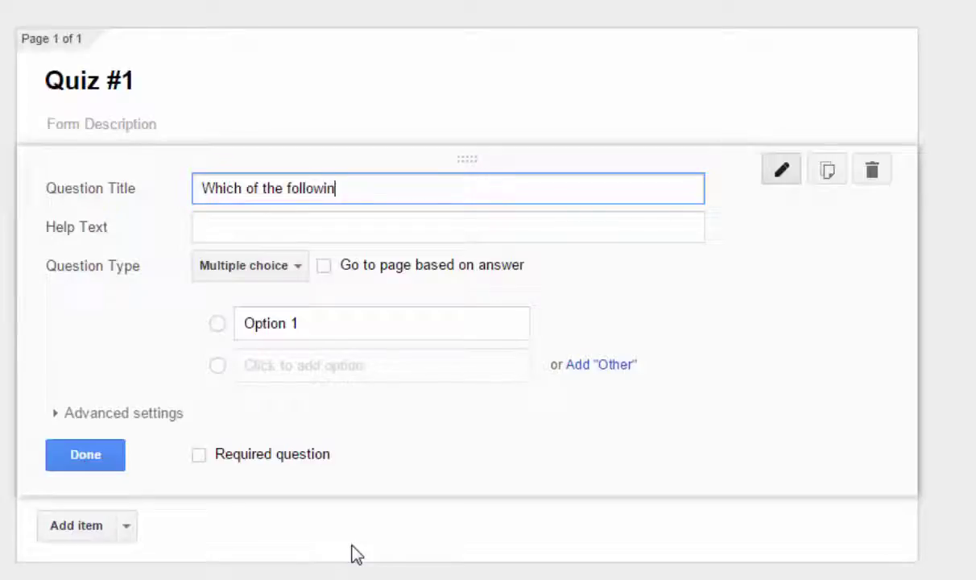
pyautogui.write('g presidents i')
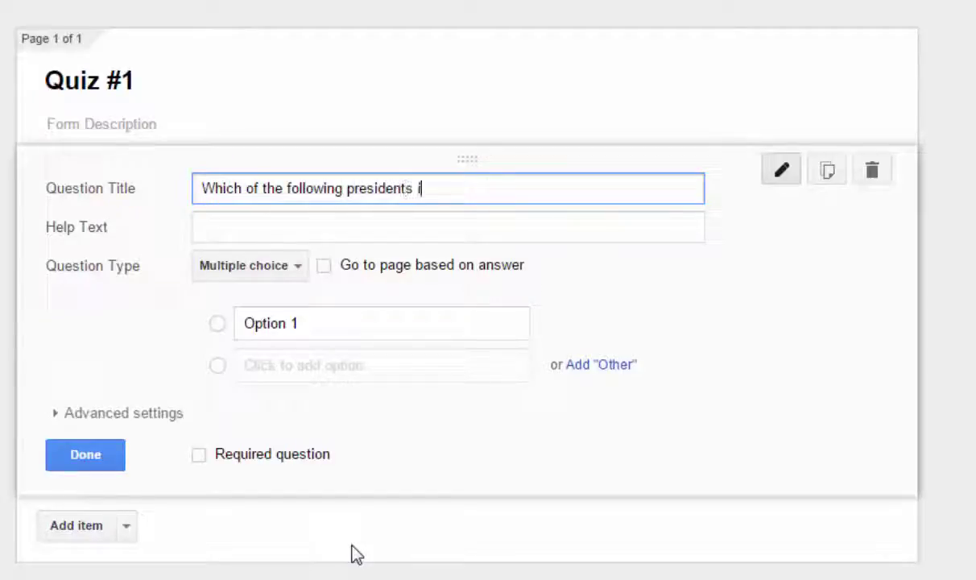
pyautogui.write('s NOT on')
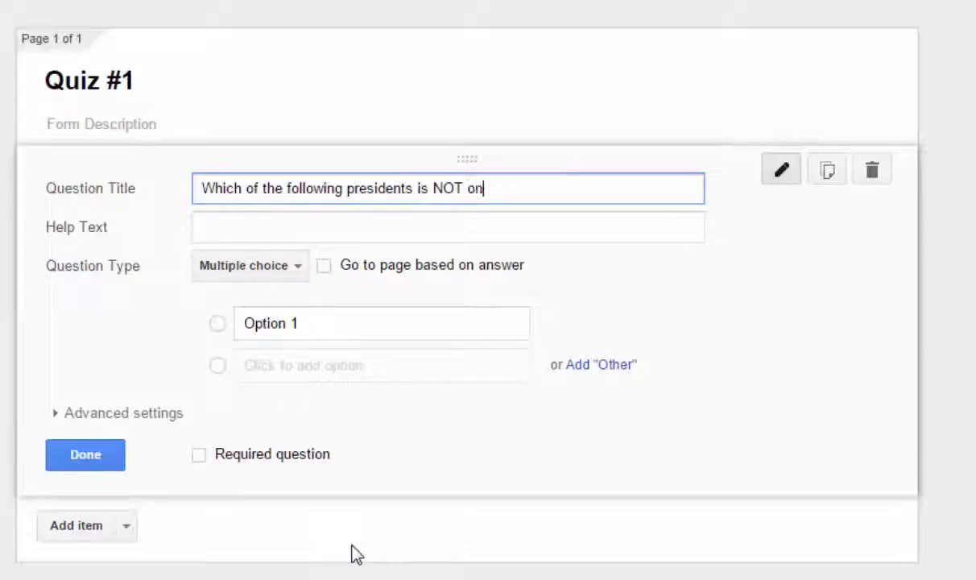
pyautogui.write(' Mr. Rushmore?')
# Step: Add the choices George Washington, Teddy Roosevelt, Abraham Lincoln and Bill Clinton
pyautogui.click(257, 323)
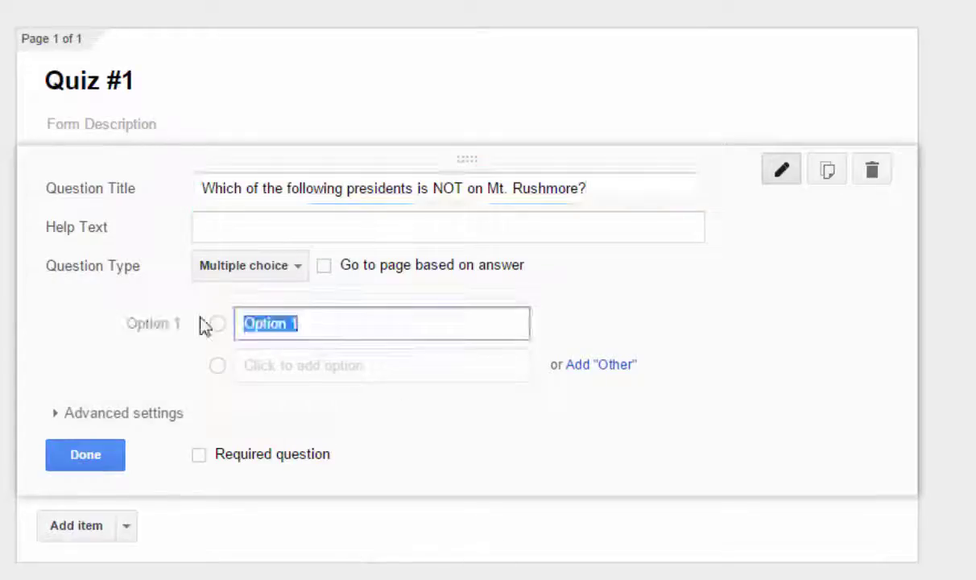
pyautogui.write('Geor')
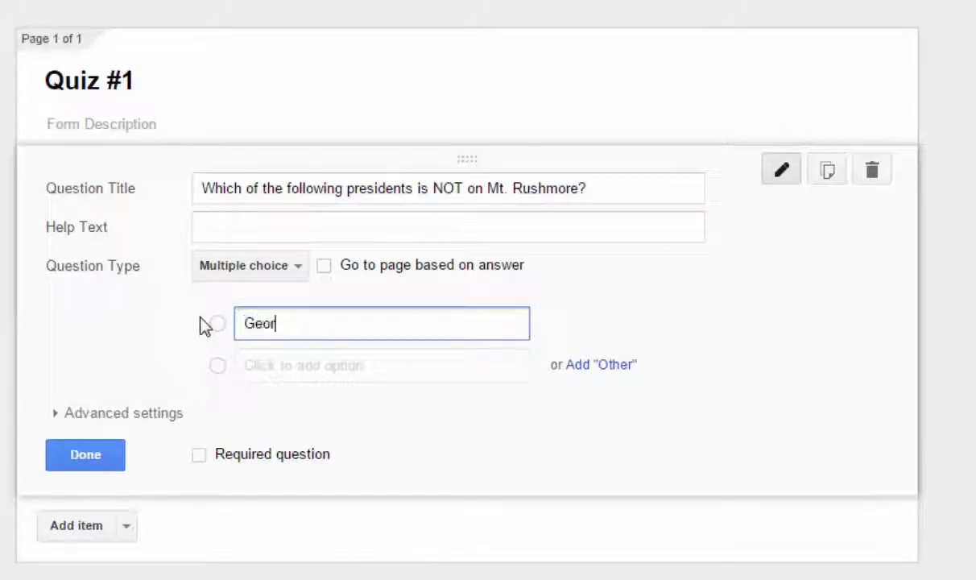
pyautogui.write('ge Washington')
pyautogui.press('Tab')
pyautogui.press('Tab')
pyautogui.hotkey('shift', 'Tab')
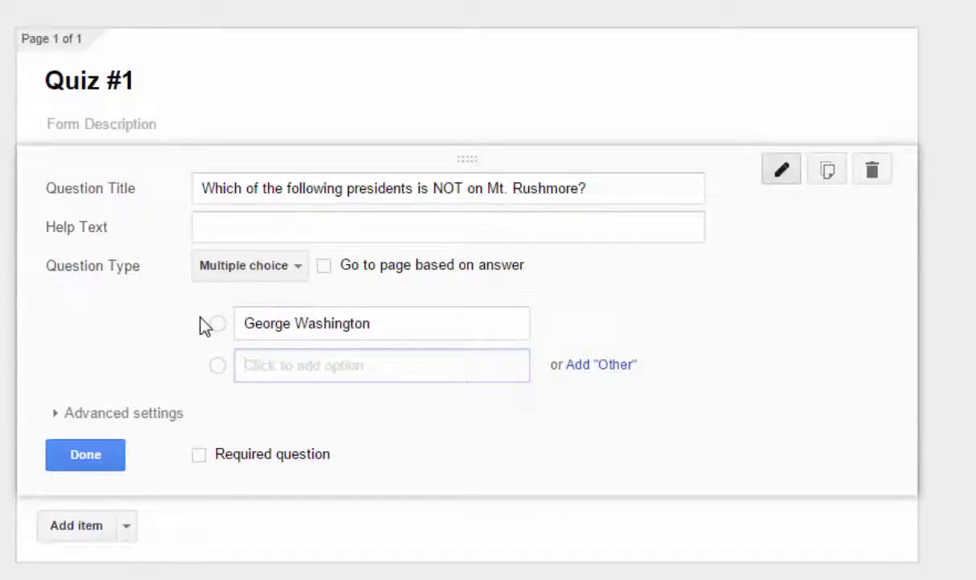
pyautogui.write('Teddy Roosevelt')
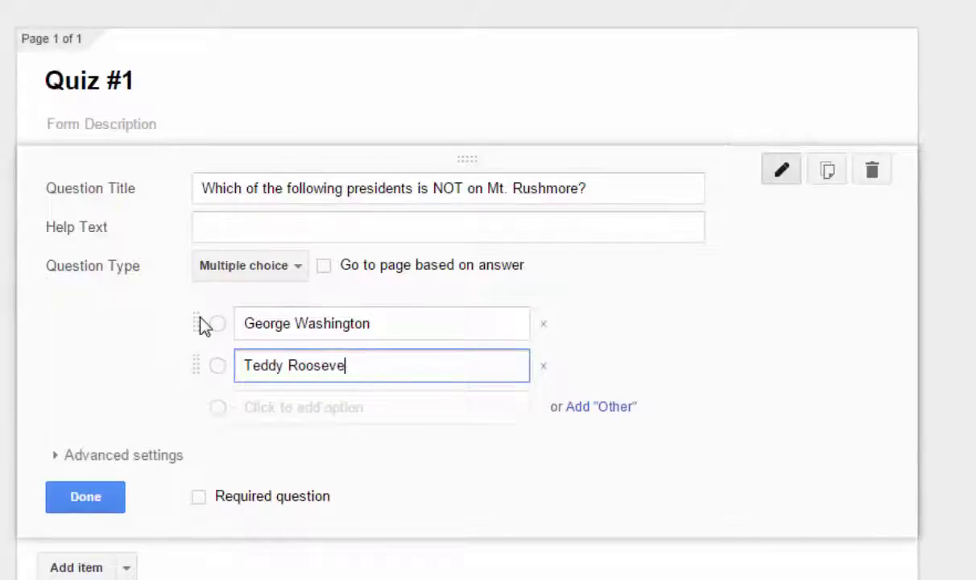
pyautogui.click(363, 408)
pyautogui.click(363, 408)
pyautogui.write('A')
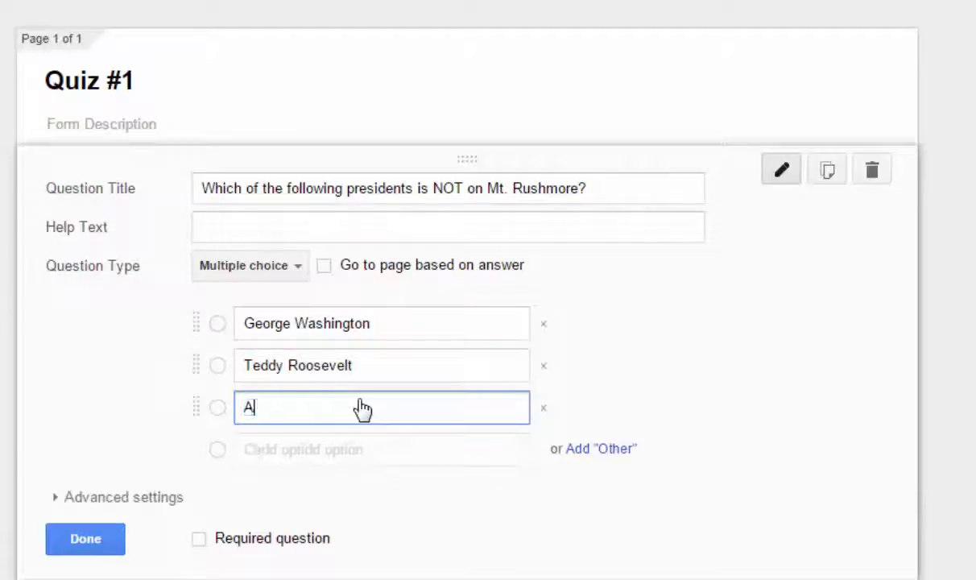
pyautogui.write('braham Lincoln')
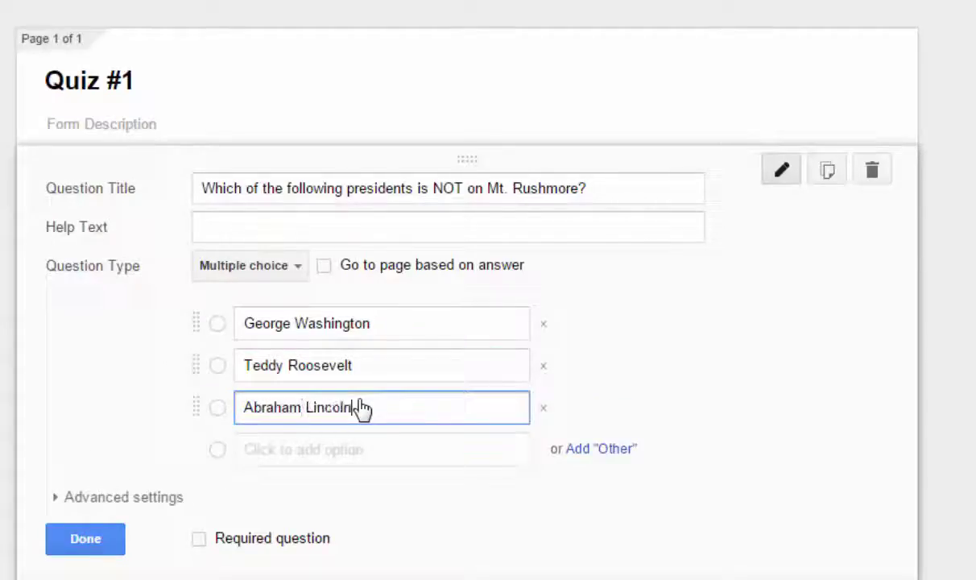
pyautogui.click(395, 458)
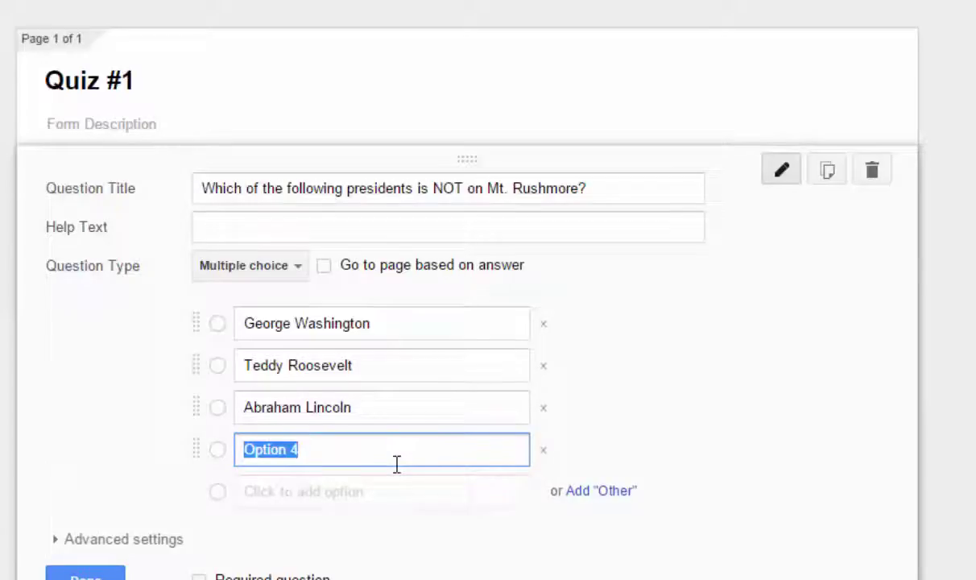
pyautogui.write('Bill clinton')
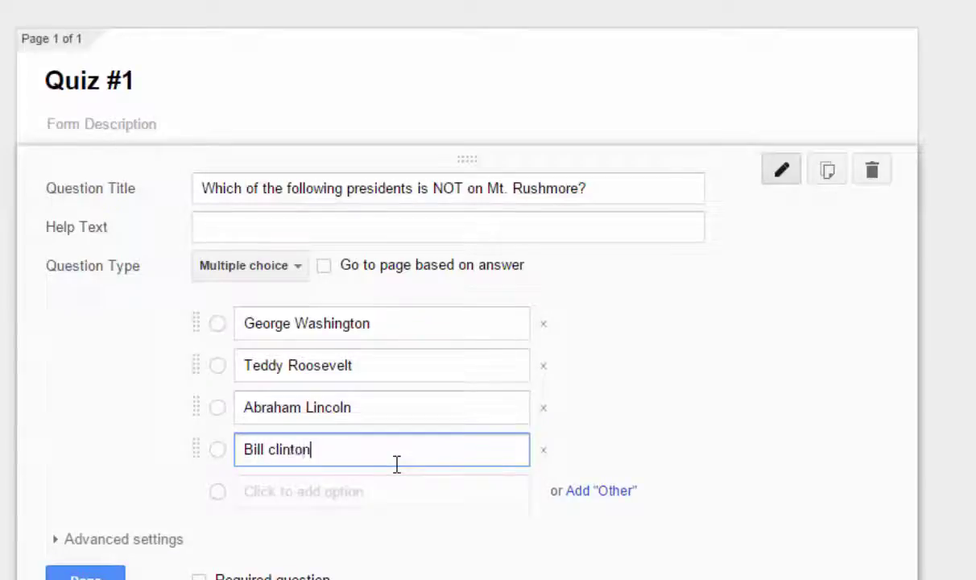
pyautogui.press('Left')
pyautogui.press('Left')
pyautogui.press('Left')
pyautogui.press('Left')
pyautogui.press('Left')
pyautogui.press('BackSpace')
pyautogui.write('C')
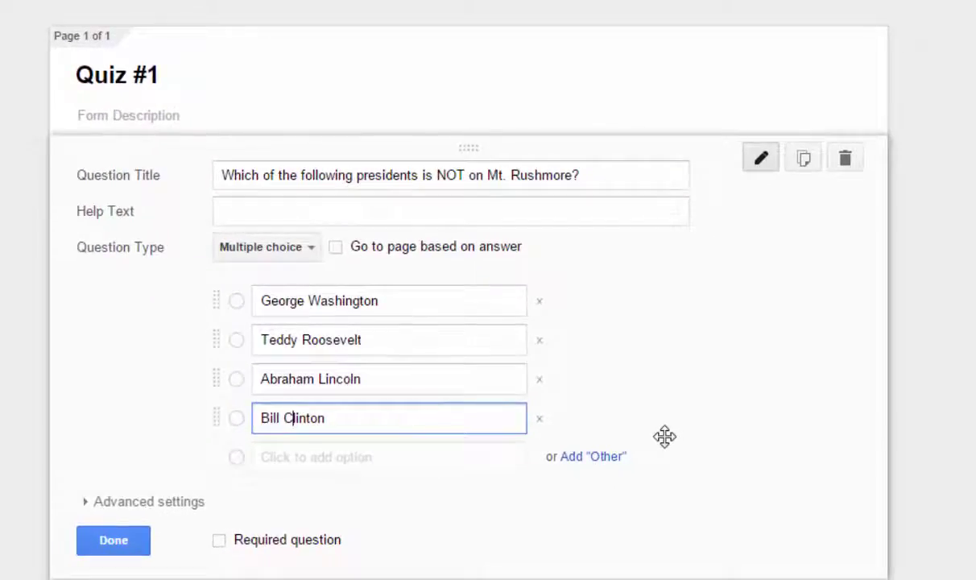
# Step: Mark the Mt. Rushmore question as required and finish editing it
pyautogui.scroll(-1, 656, 429)
pyautogui.click(219, 439)
pyautogui.scroll(-1, 448, 438)
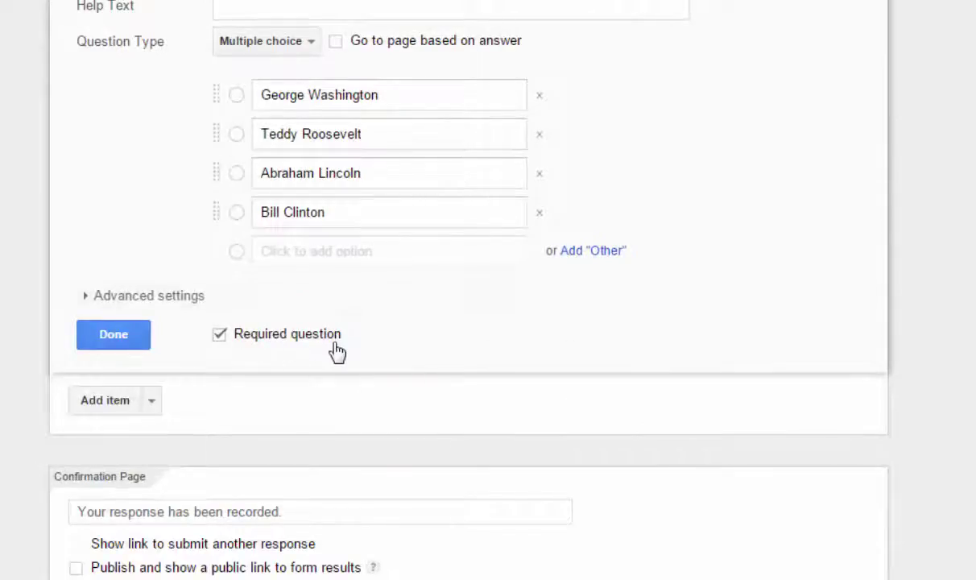
pyautogui.click(102, 335)
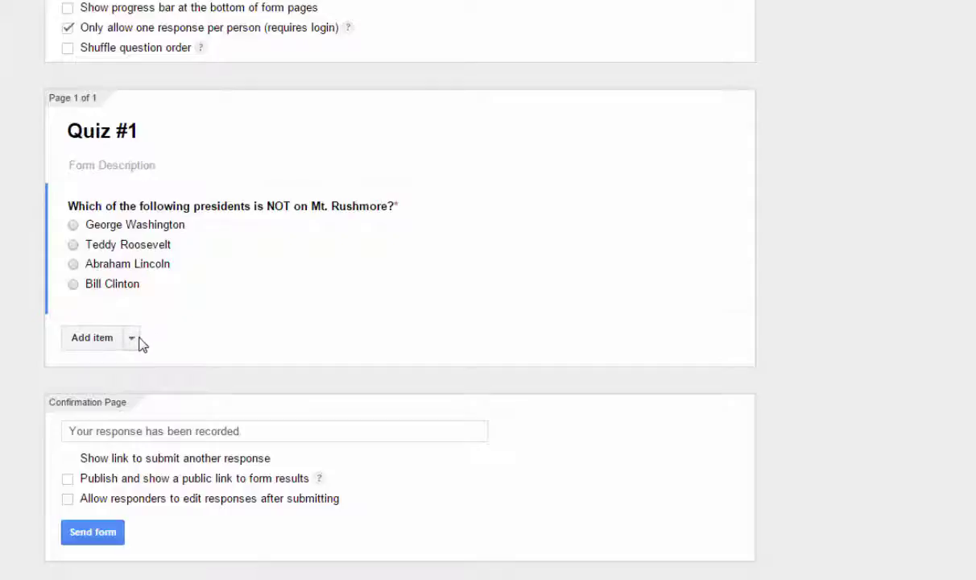
# Step: Add a new multiple-choice question below the Mt. Rushmore question
pyautogui.click(134, 339)
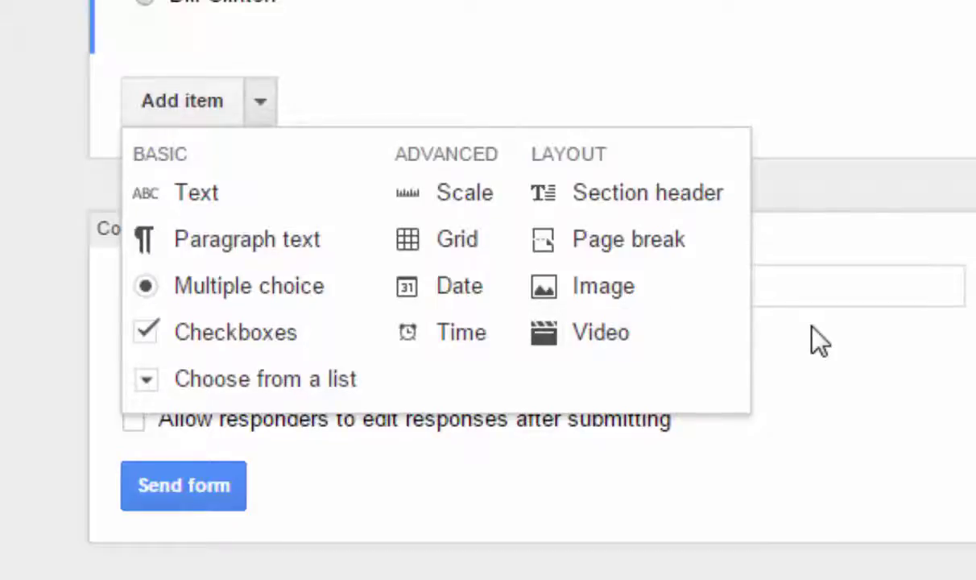
pyautogui.click(288, 286)
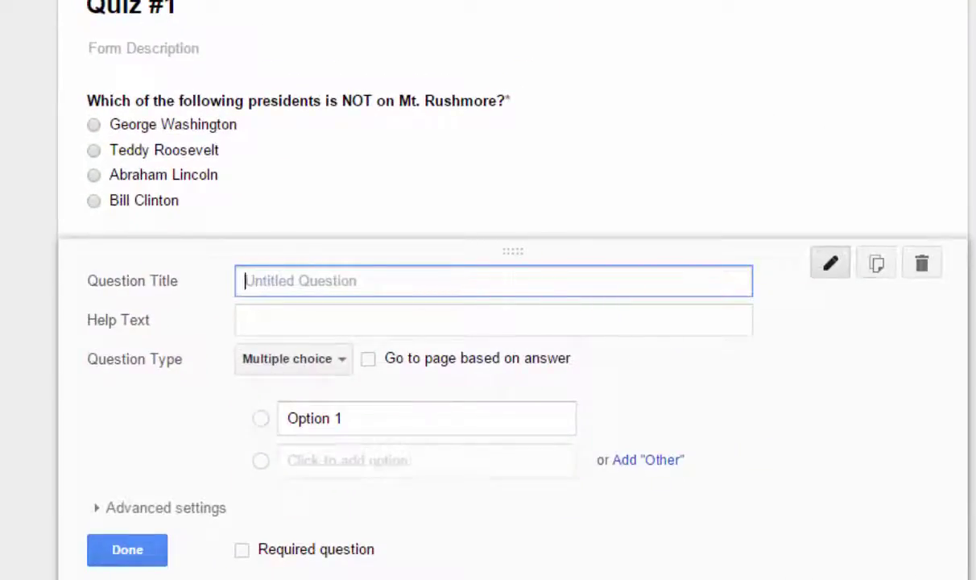
# Step: Title the second question 'who was the 16th President of the united states?' with George Washington and Teddy Roosevelt choices
pyautogui.click(378, 286)
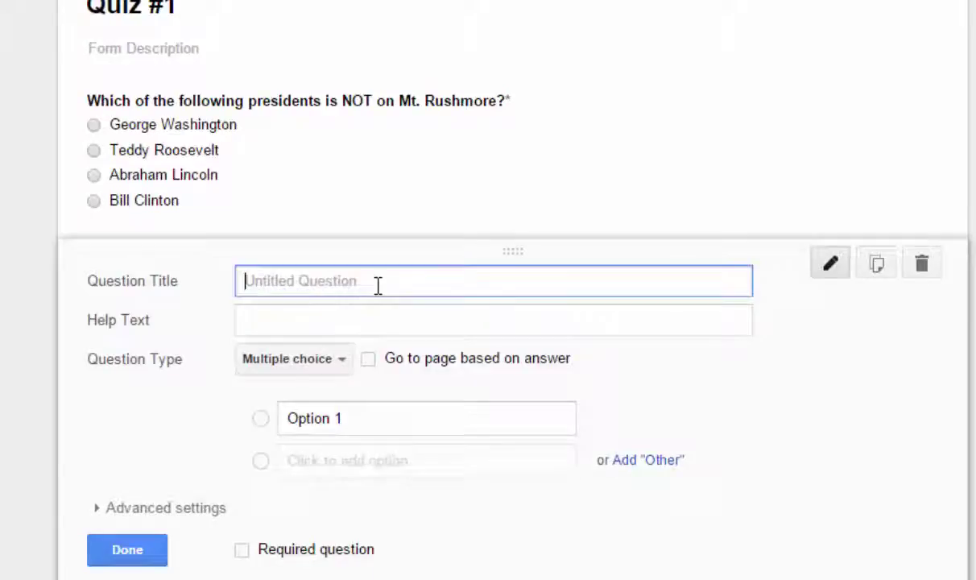
pyautogui.write('who was')
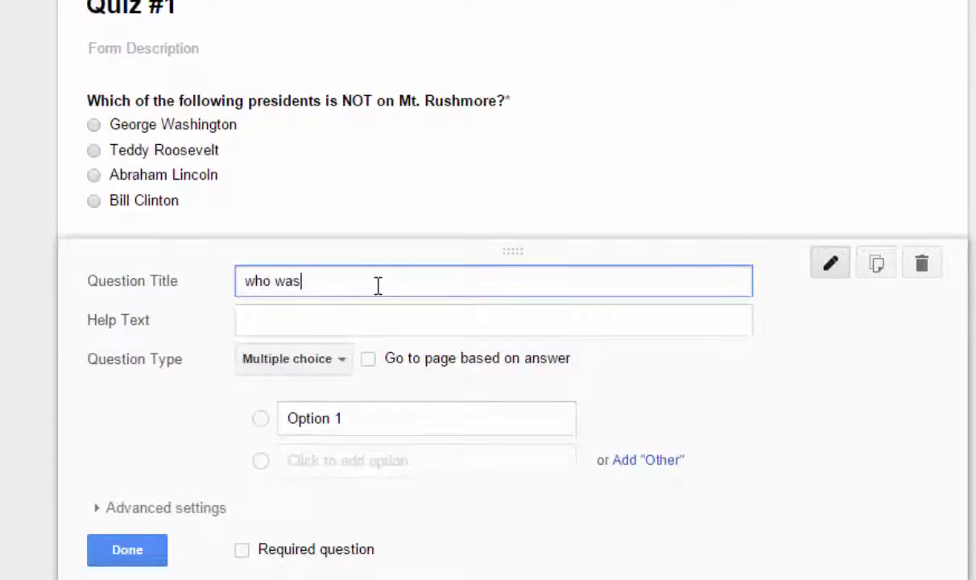
pyautogui.write(' the 16th Pre')
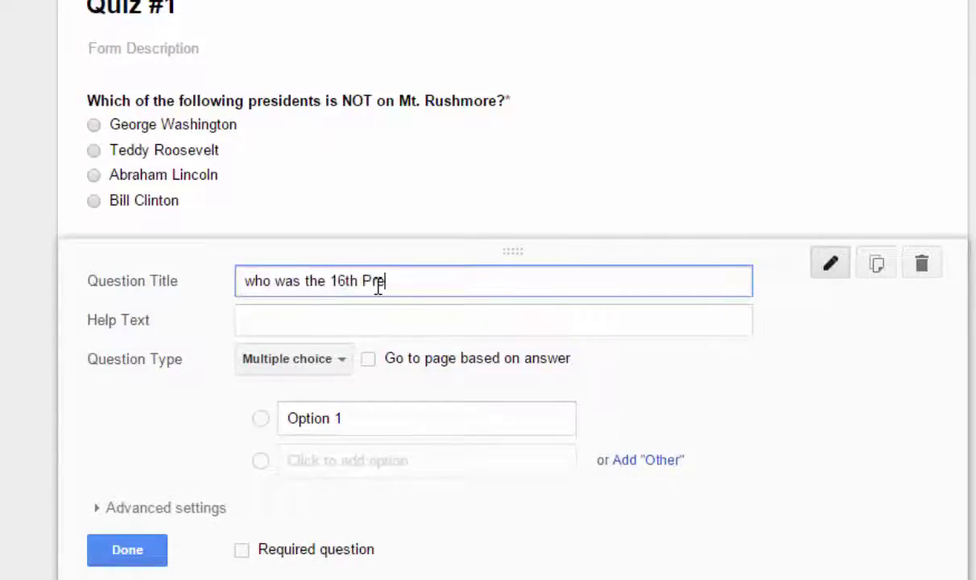
pyautogui.write('sident of the unite')
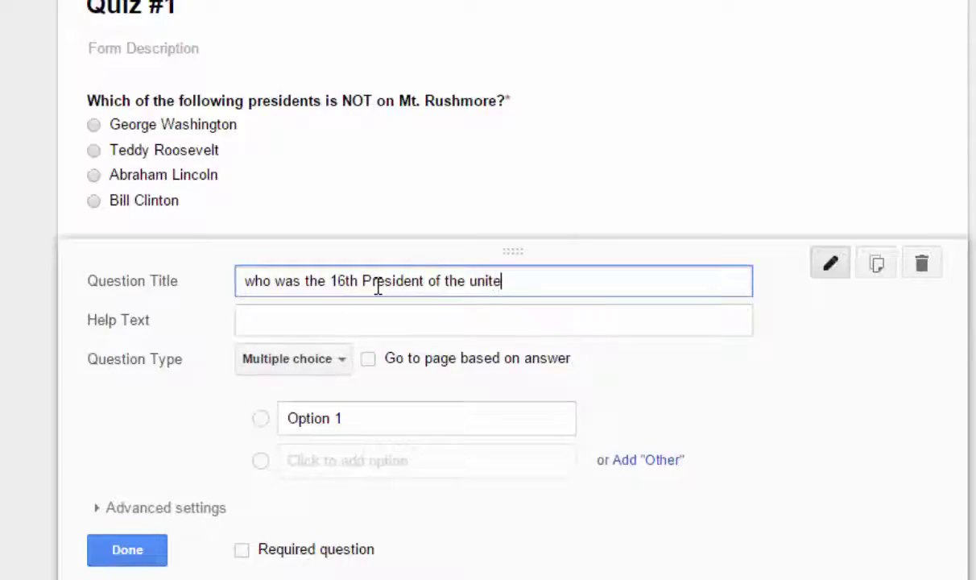
pyautogui.write('d states')
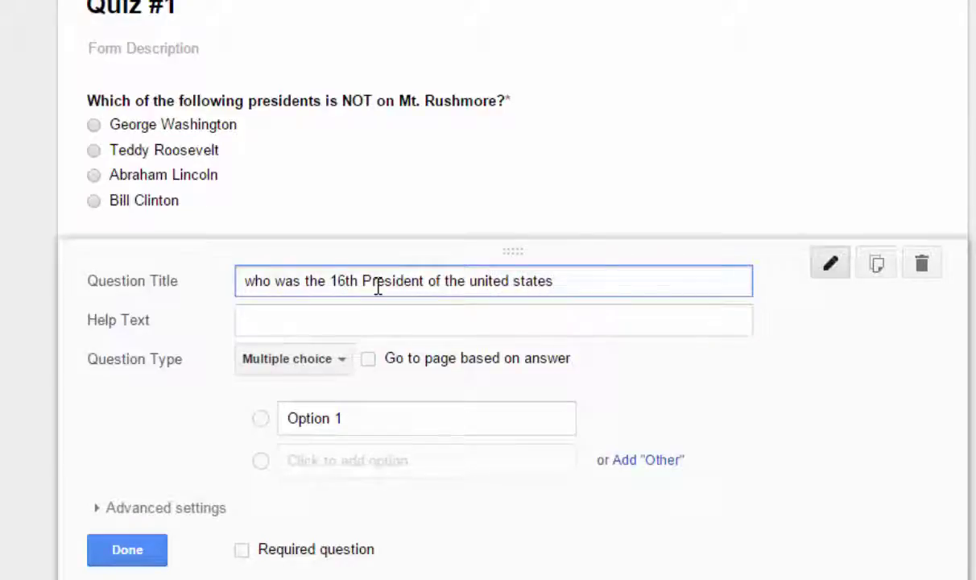
pyautogui.write('?')
pyautogui.scroll(-2, 379, 343)
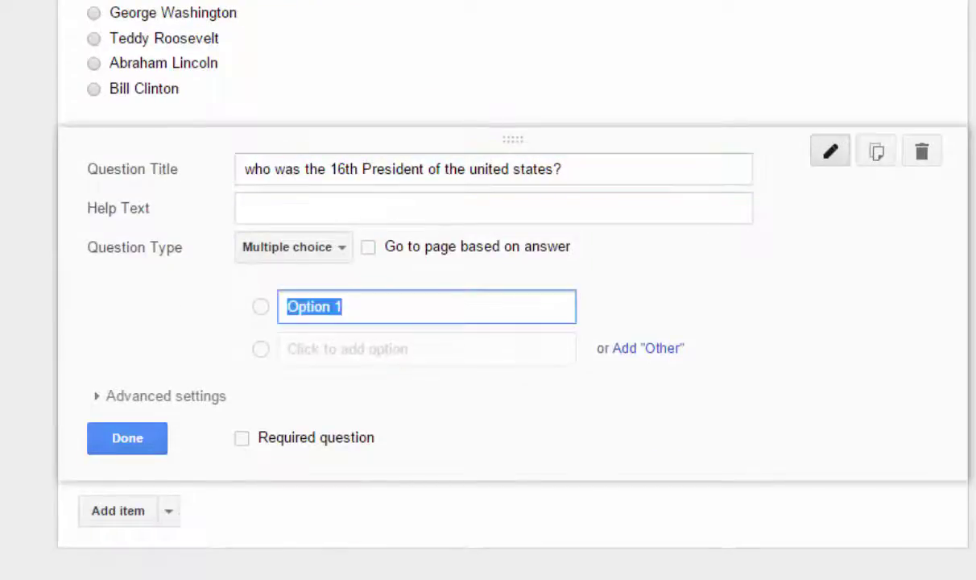
pyautogui.write('George Wahs')
pyautogui.write('sn')
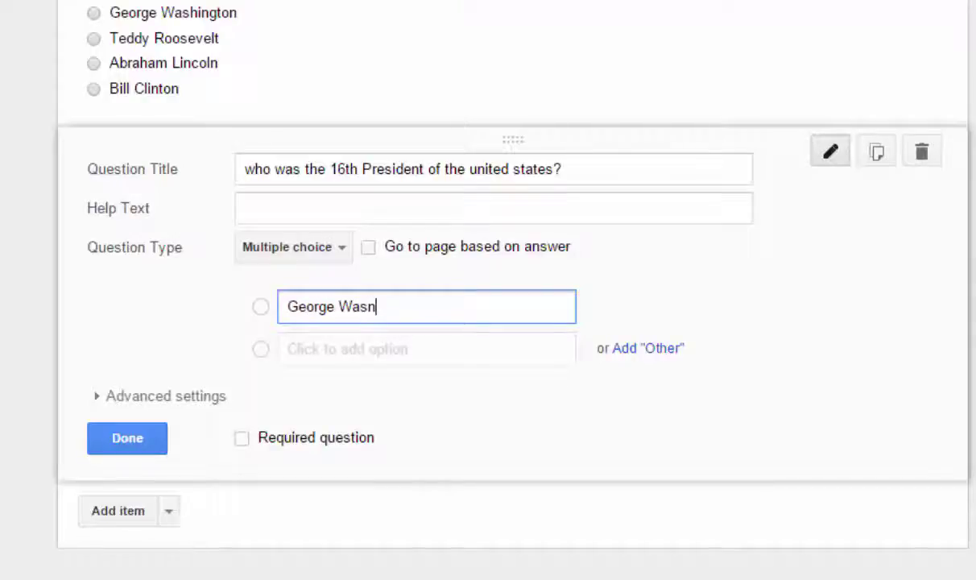
pyautogui.press('BackSpace')
pyautogui.write('hington')
pyautogui.press('Tab')
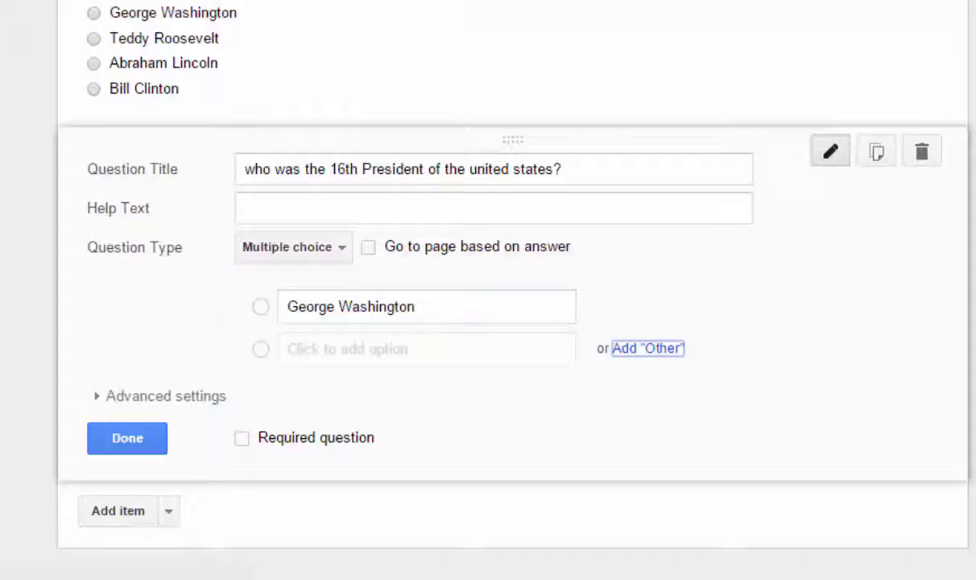
pyautogui.click(426, 349)
pyautogui.write('Tee')
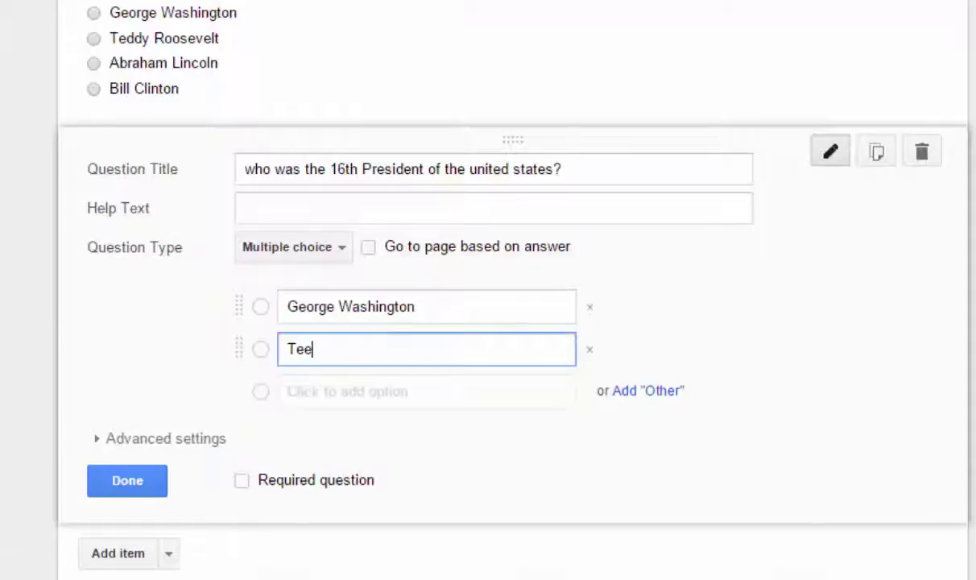
pyautogui.write('dy Roosevelt')
# Step: Add Abraham Lincoln and Bill Clinton choices and mark the question required
pyautogui.press('Tab')
pyautogui.press('Tab')
pyautogui.write('Abrah')
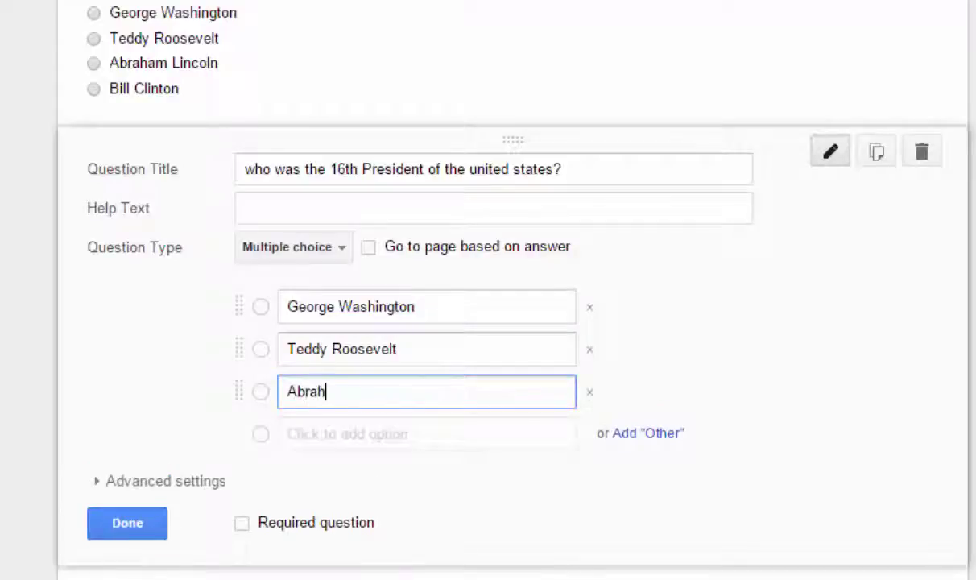
pyautogui.write('am Lincoln')
pyautogui.press('Tab')
pyautogui.press('Tab')
pyautogui.write('Bill clinton')
pyautogui.press('Left')
pyautogui.press('Left')
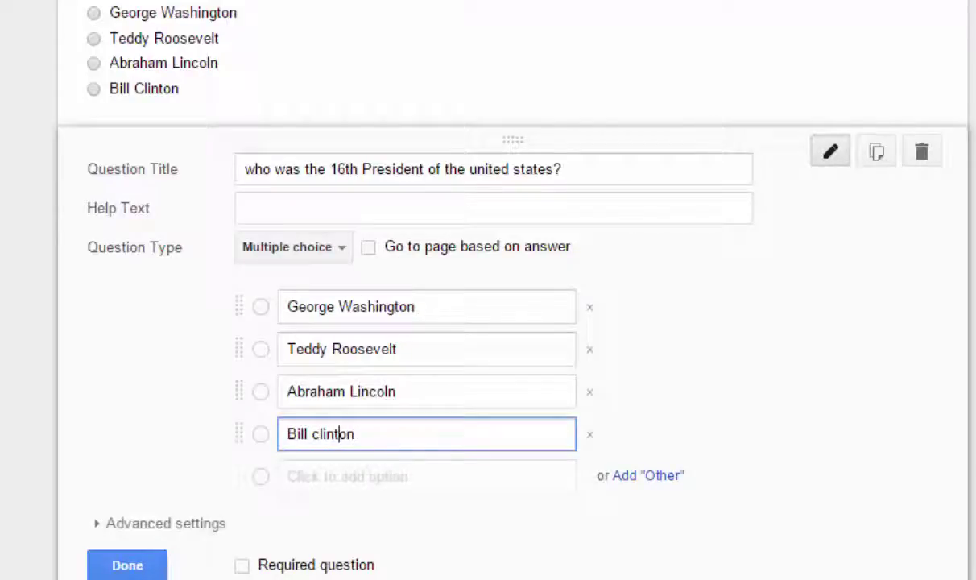
pyautogui.press('BackSpace')
pyautogui.write('C')
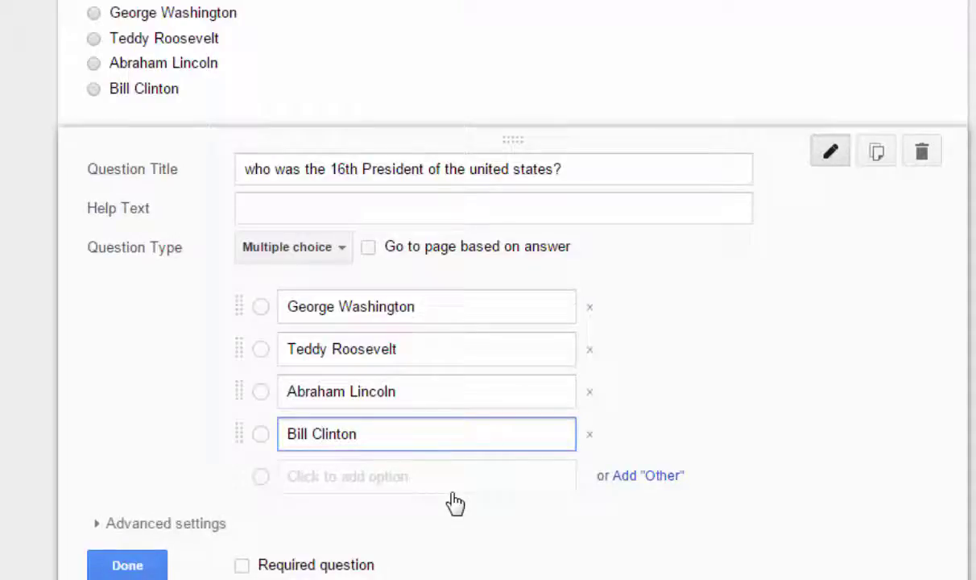
pyautogui.click(243, 566)
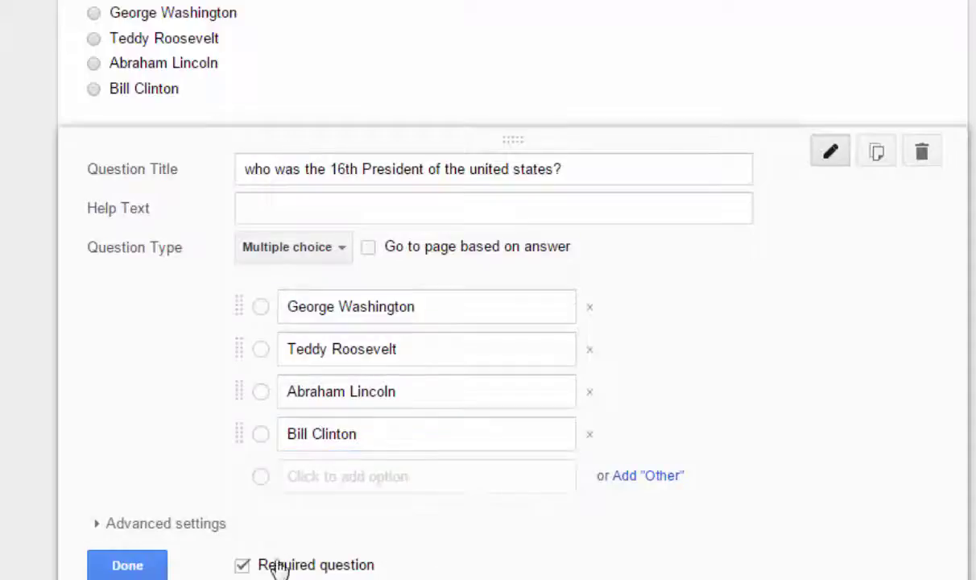
pyautogui.click(127, 567)
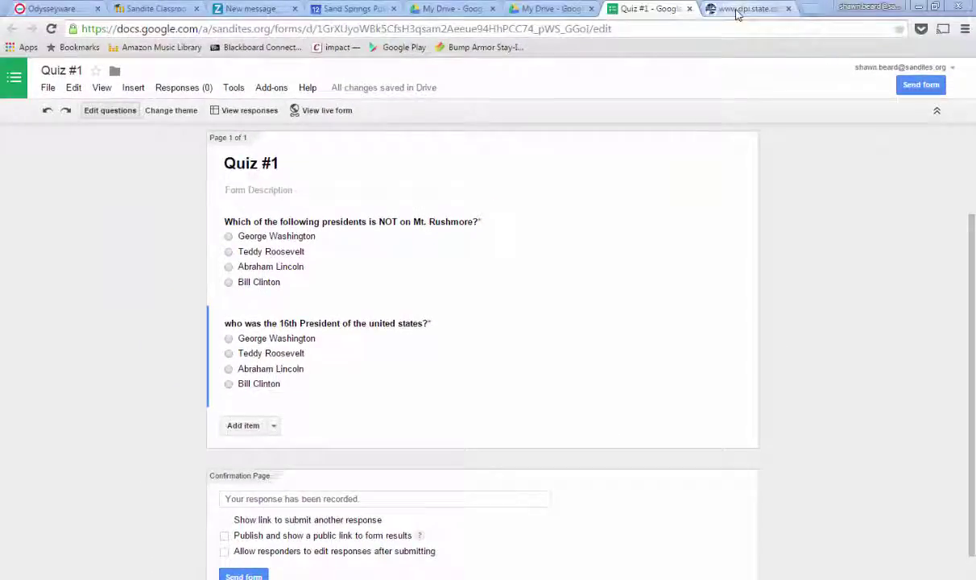
# Step: Copy question 17's text from the released exam PDF
pyautogui.click(737, 10)
pyautogui.moveTo(271, 123); pyautogui.dragTo(582, 123)
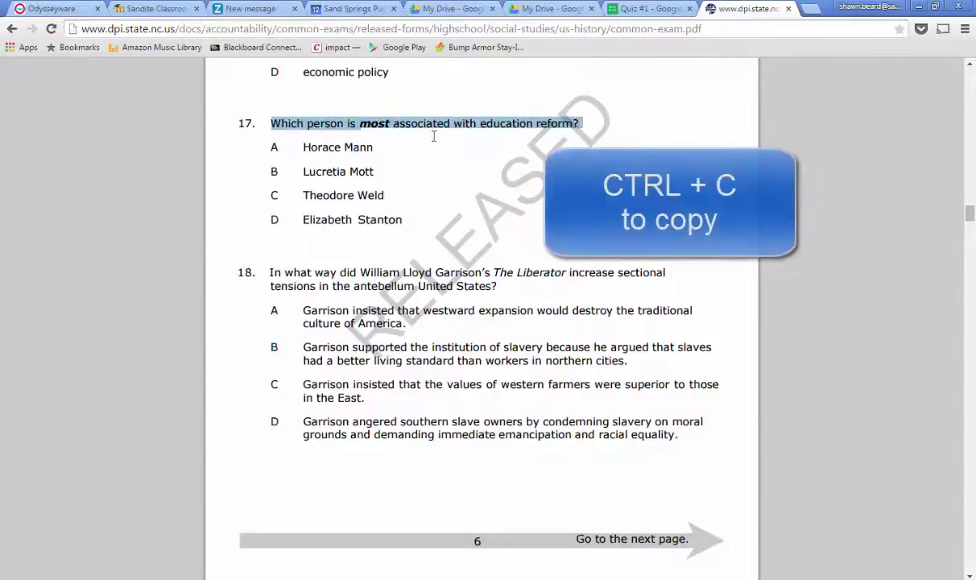
pyautogui.hotkey('ctrl', 'c')
# Step: Add a multiple-choice question titled 'Which person is most associated with education reform?' from the clipboard
pyautogui.hotkey('ctrl', 'shift', 'Tab')
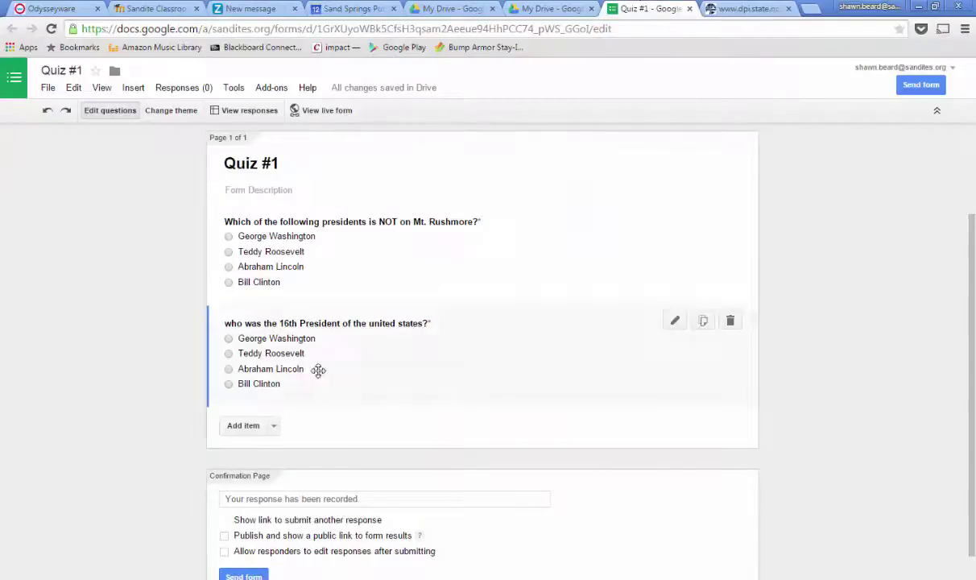
pyautogui.click(275, 426)
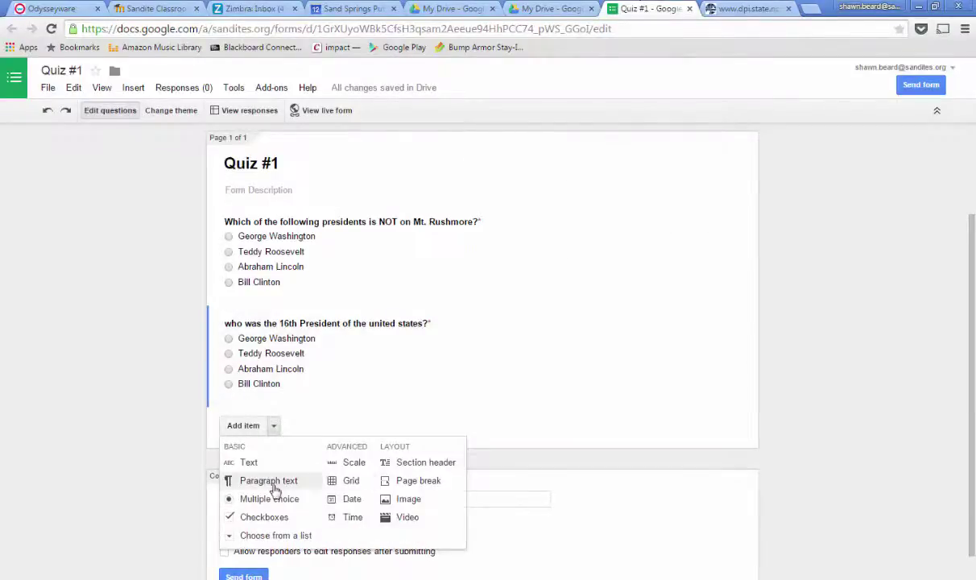
pyautogui.click(258, 497)
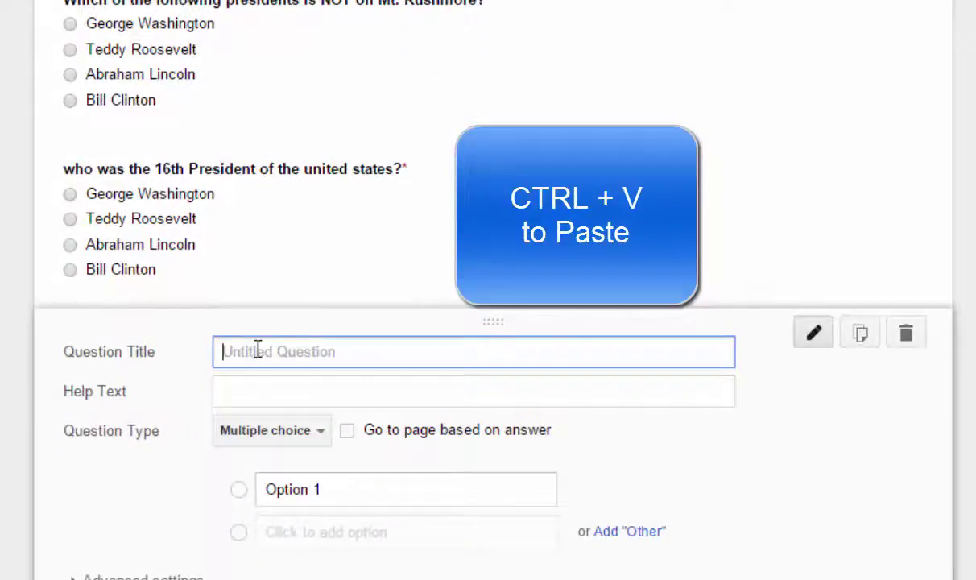
pyautogui.hotkey('ctrl', 'v')
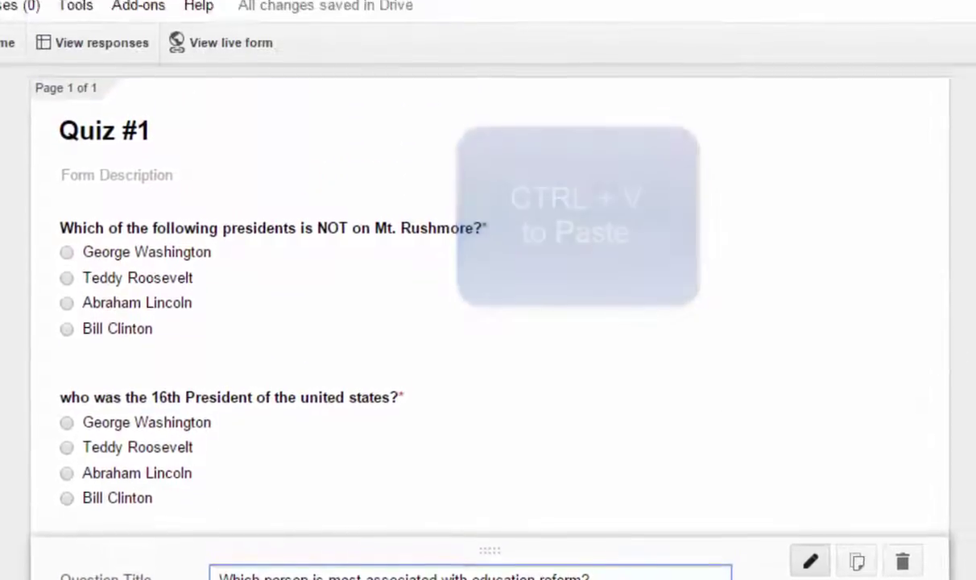
# Step: Copy question 17's four answers from the exam PDF and select the Option 1 field
pyautogui.hotkey('alt', 'Tab')
pyautogui.moveTo(354, 270); pyautogui.dragTo(124, 159)
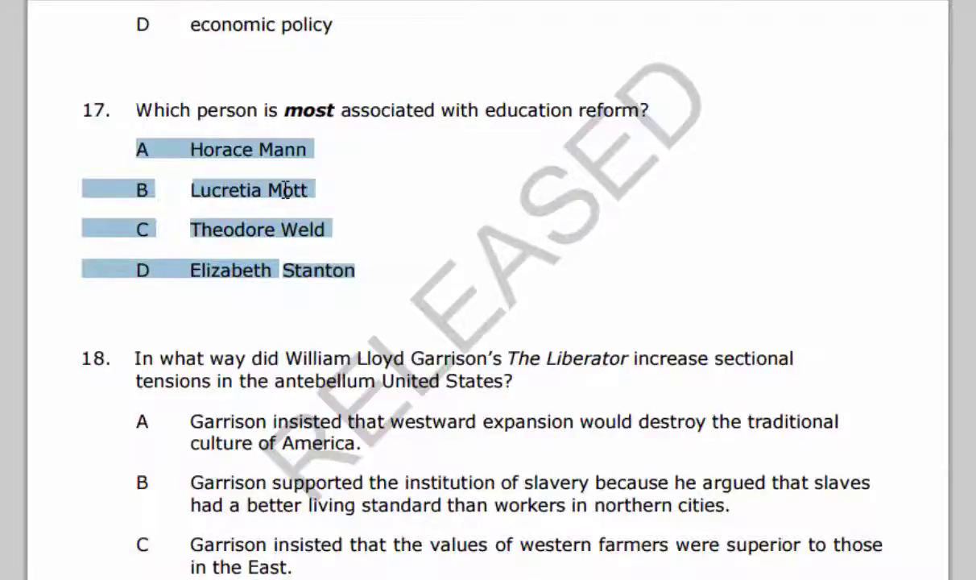
pyautogui.hotkey('alt', 'Tab')
pyautogui.scroll(-2, 203, 543)
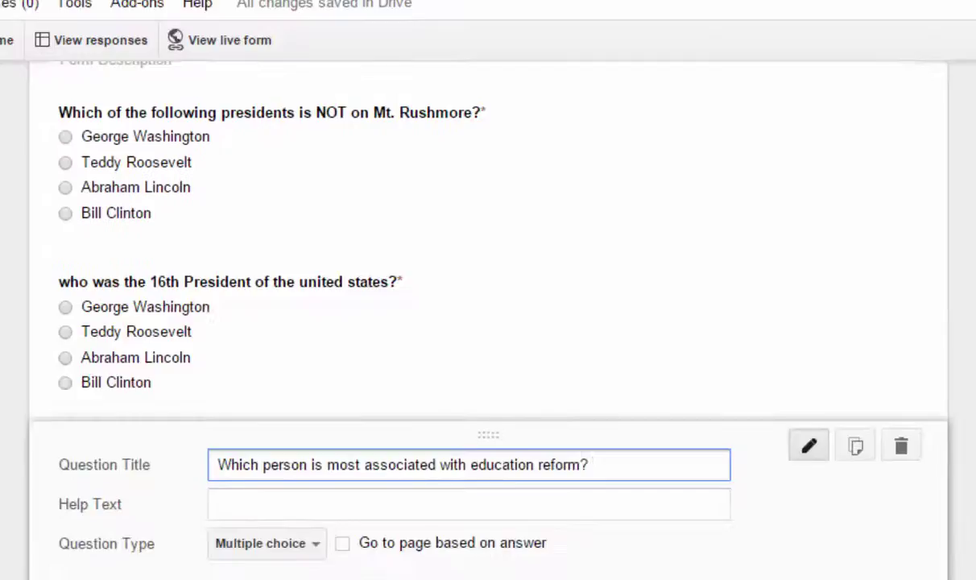
pyautogui.scroll(-5, 338, 377)
pyautogui.click(284, 246)
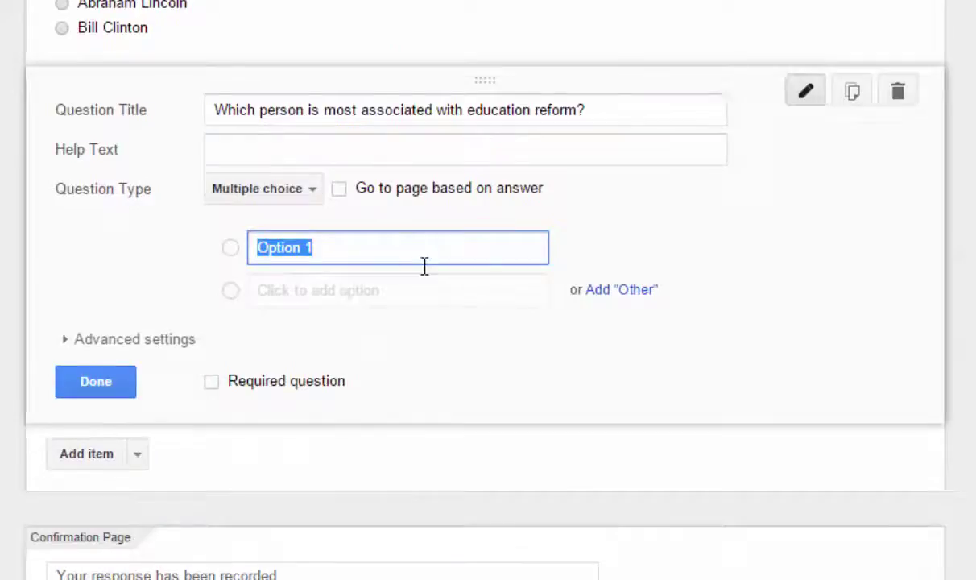
# Step: Paste choices Horace Mann, Lucretia Mott, Theodore Weld, Elizabeth Stanton, drop the extra option, and require the question
pyautogui.hotkey('ctrl', 'v')
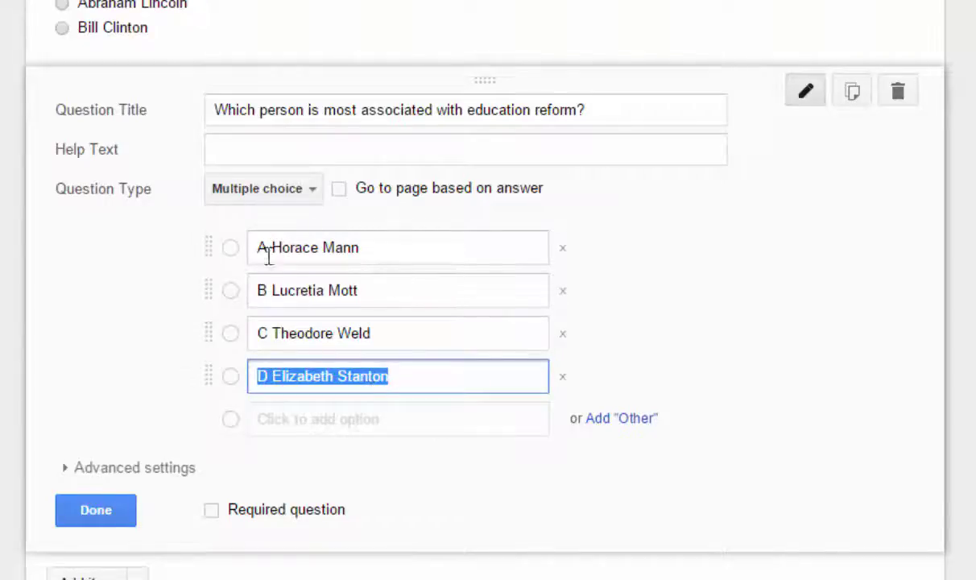
pyautogui.click(433, 420)
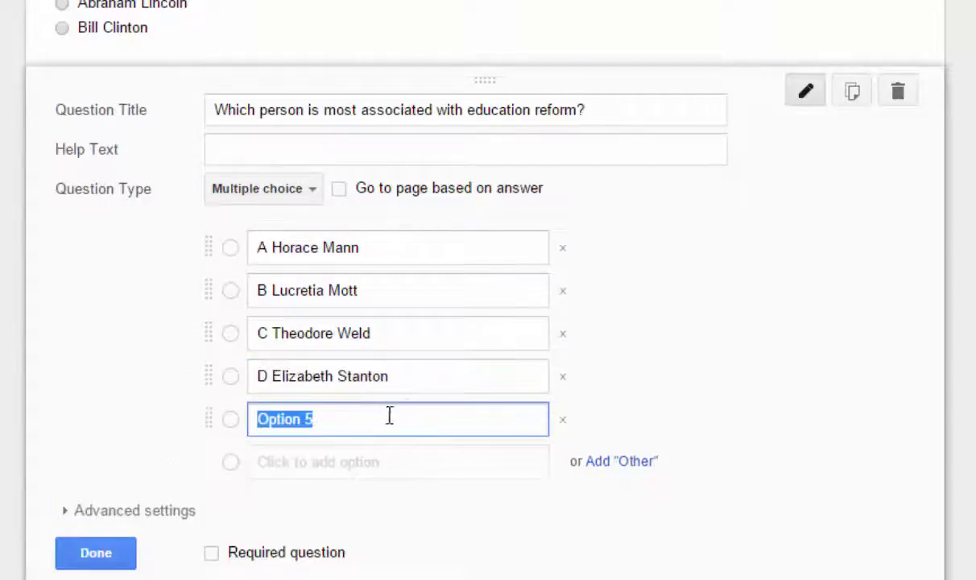
pyautogui.click(564, 422)
pyautogui.click(222, 509)
pyautogui.click(118, 516)
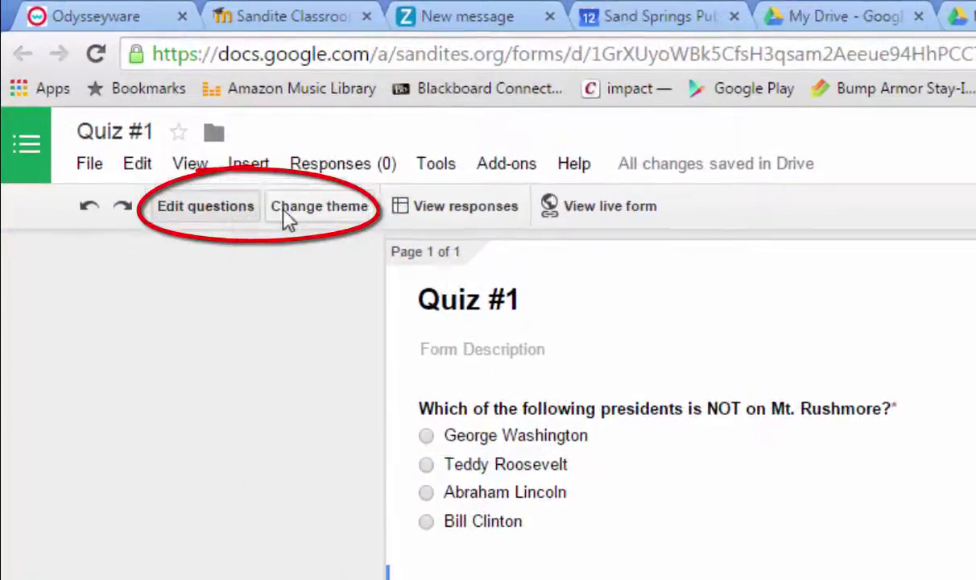
# Step: Browse the themes, apply the Library bookshelf theme, and open its Customize options
pyautogui.click(313, 220)
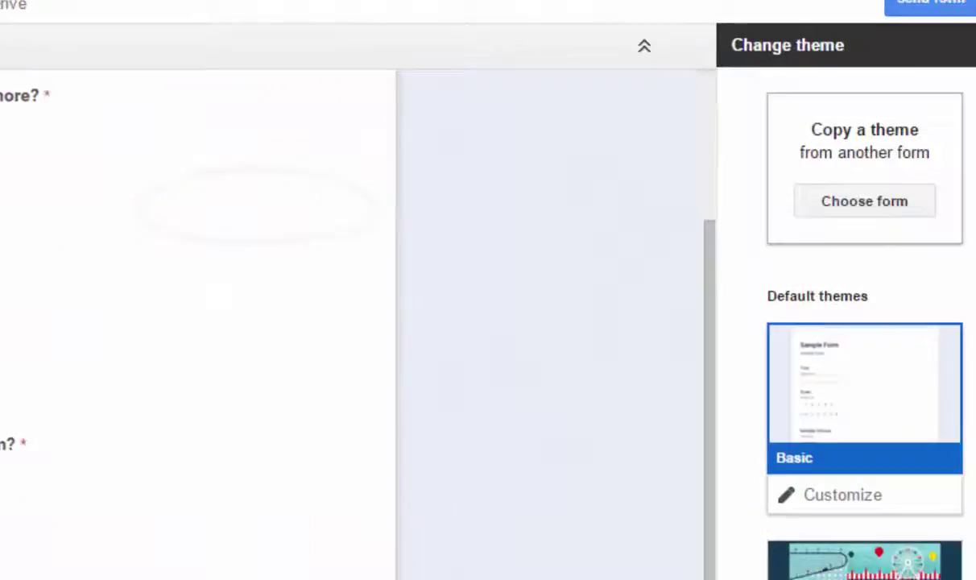
pyautogui.moveTo(969, 151); pyautogui.dragTo(970, 463)
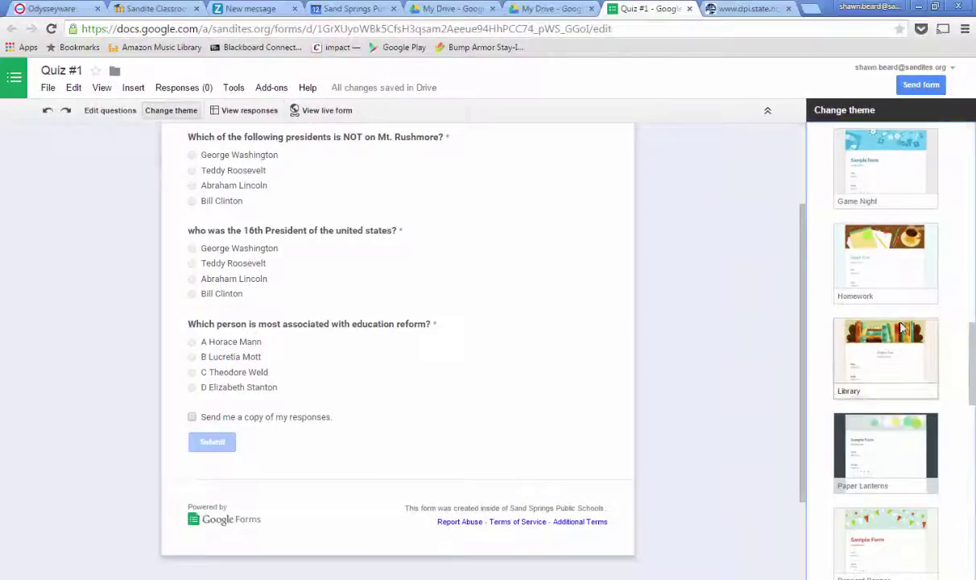
pyautogui.click(898, 260)
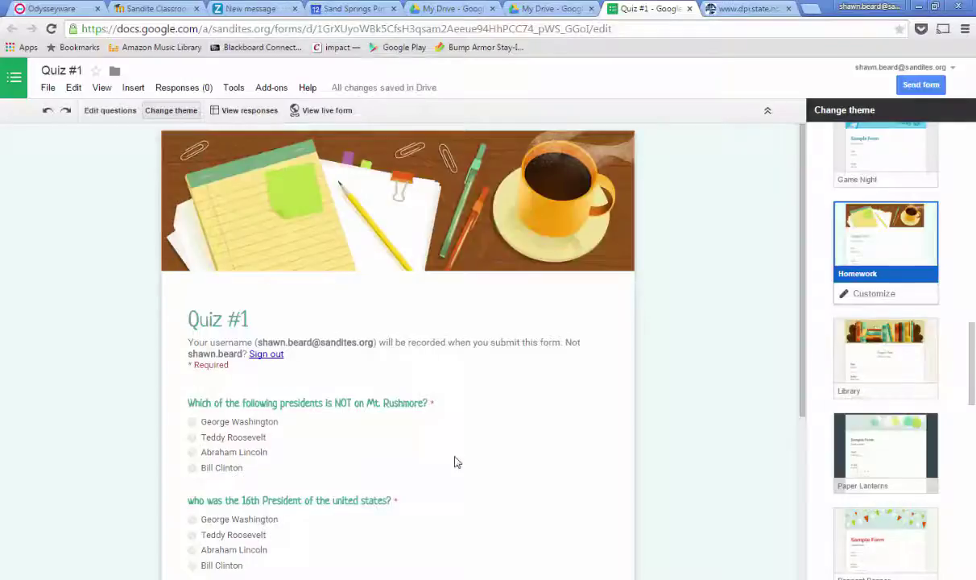
pyautogui.click(880, 359)
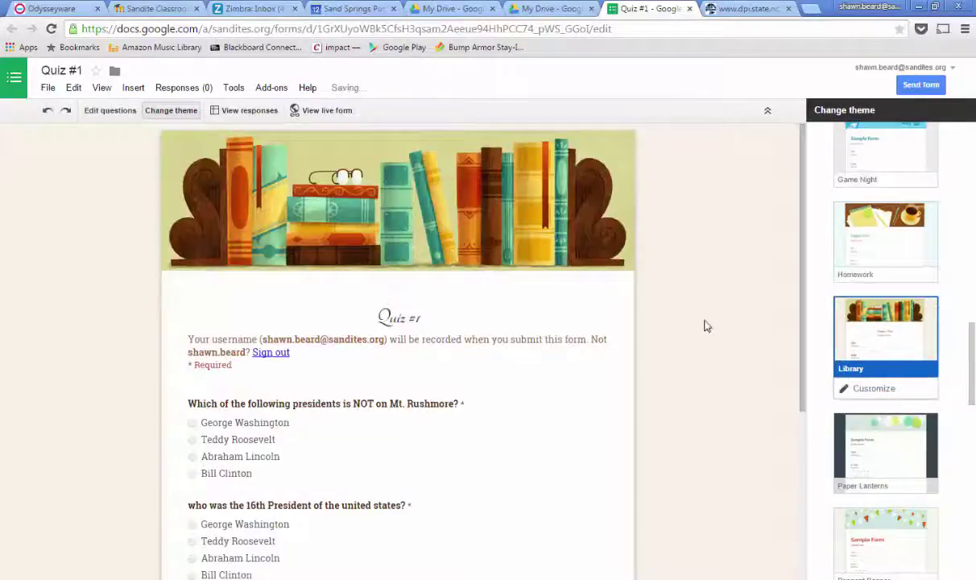
pyautogui.click(870, 393)
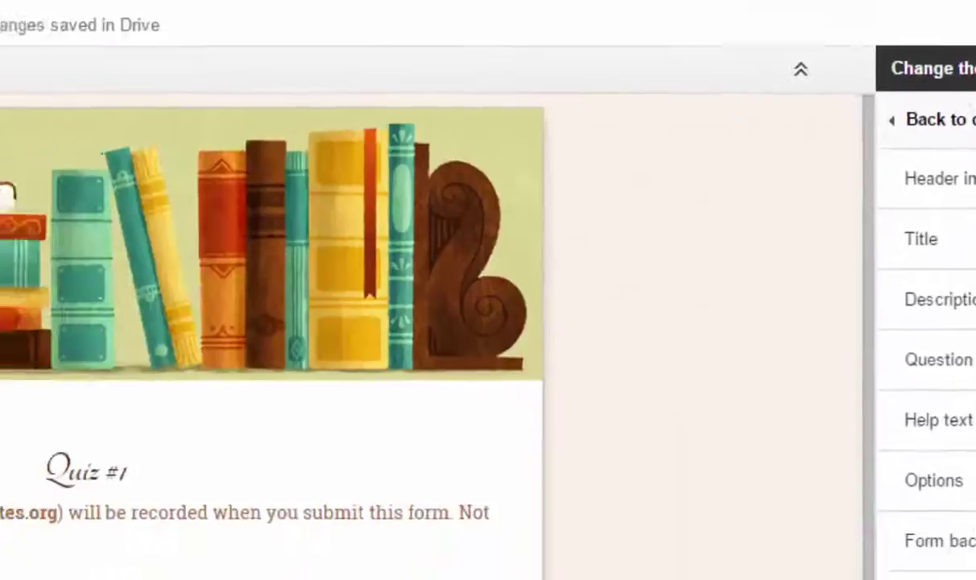
pyautogui.click(862, 201)
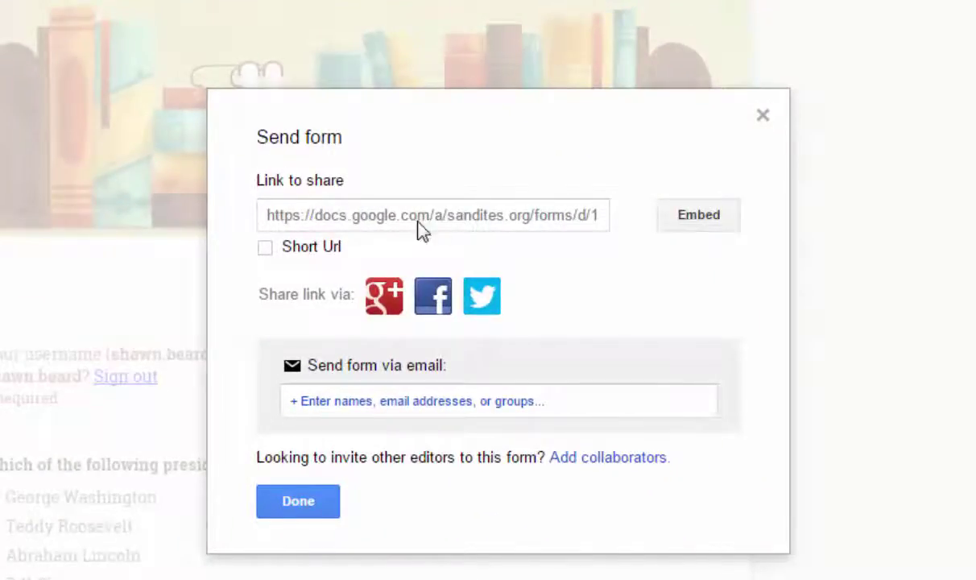
pyautogui.click(265, 248)
pyautogui.hotkey('ctrl', 'c')
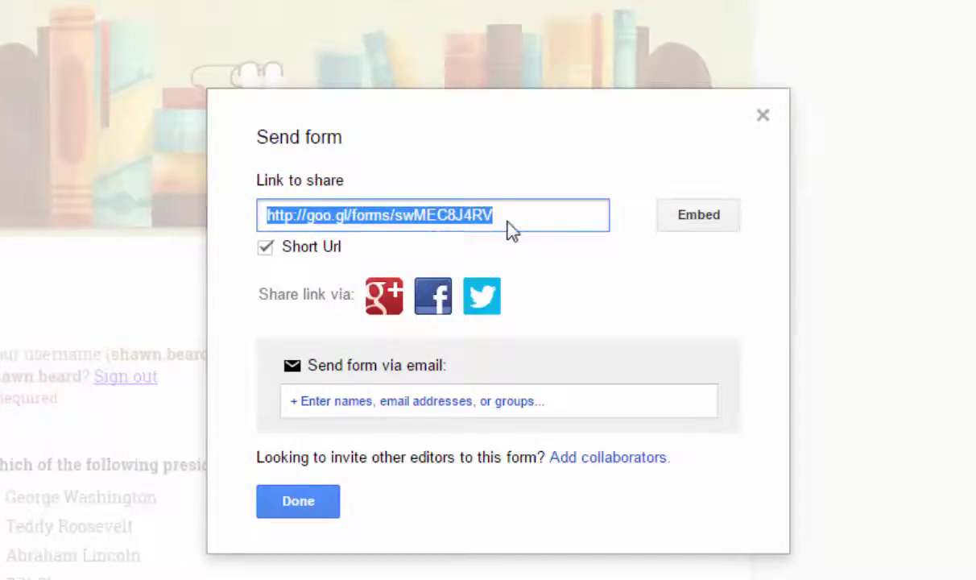
pyautogui.click(517, 230)
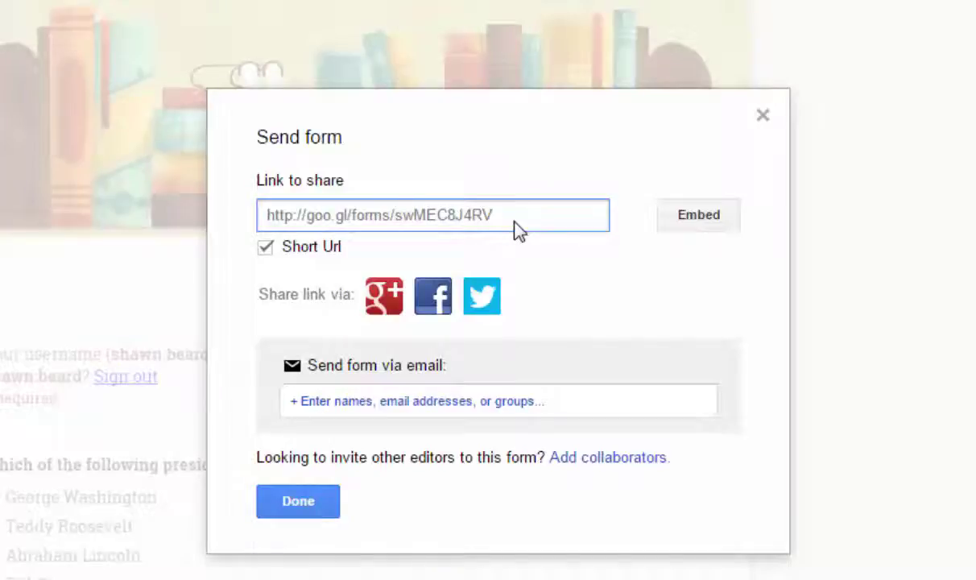
pyautogui.click(342, 225)
pyautogui.rightClick(343, 225)
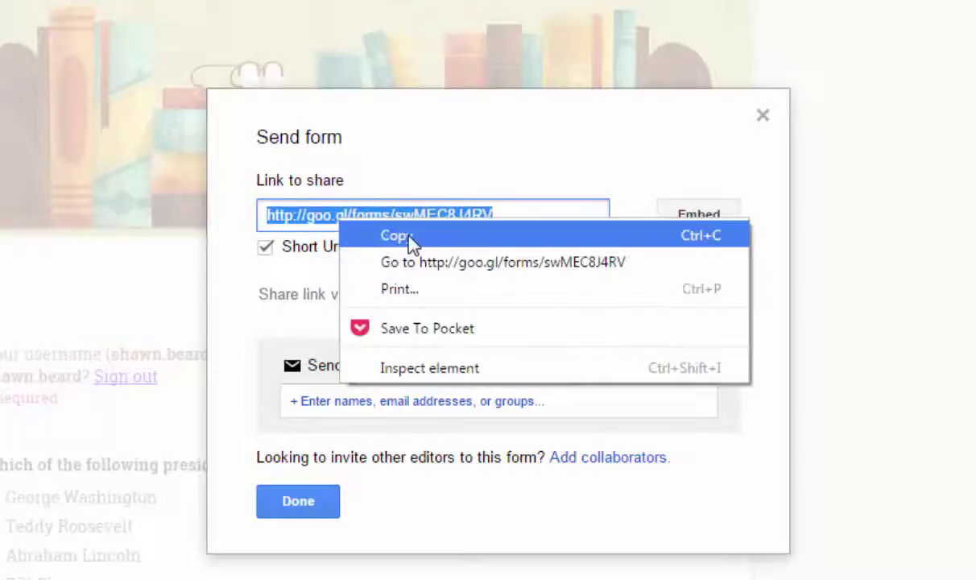
pyautogui.click(411, 239)
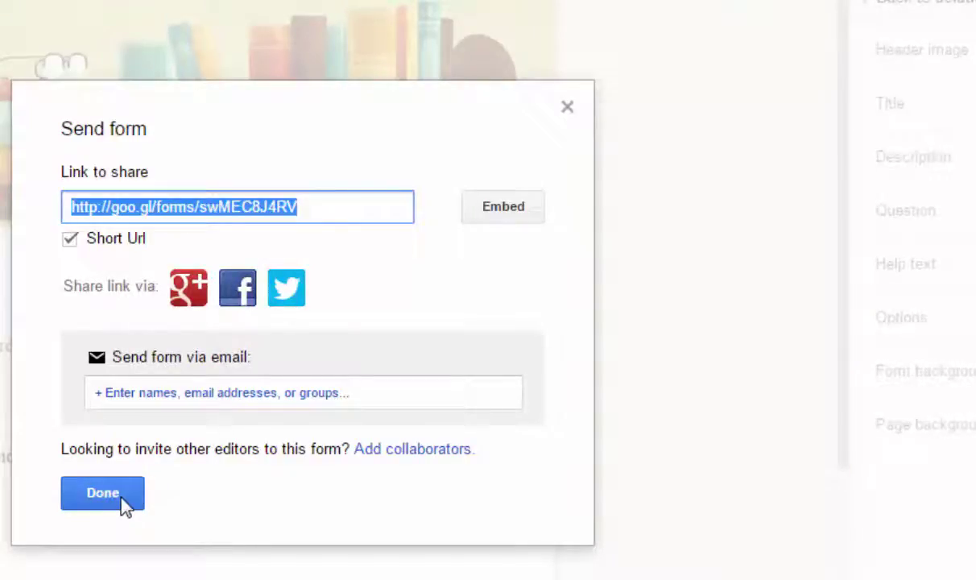
pyautogui.click(488, 203)
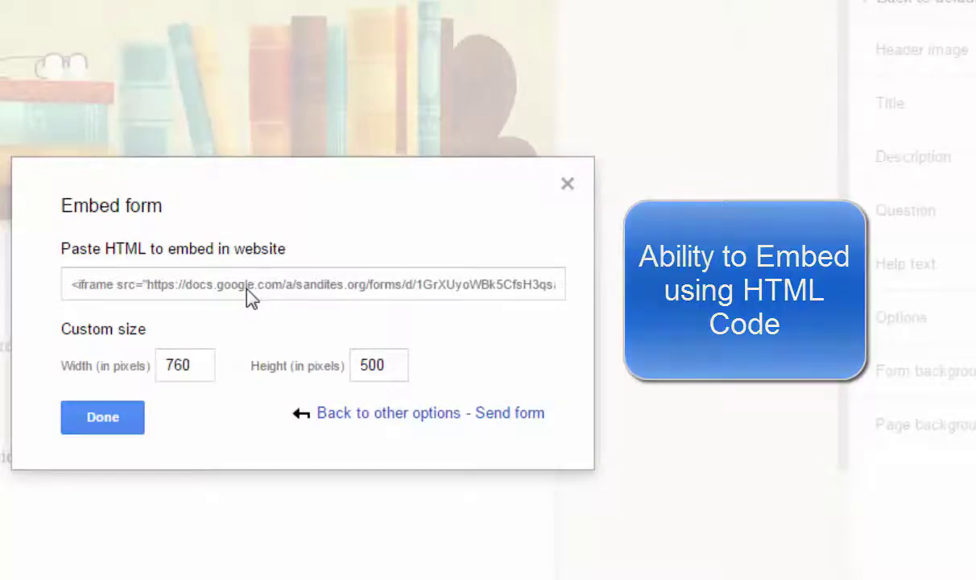
pyautogui.click(135, 425)
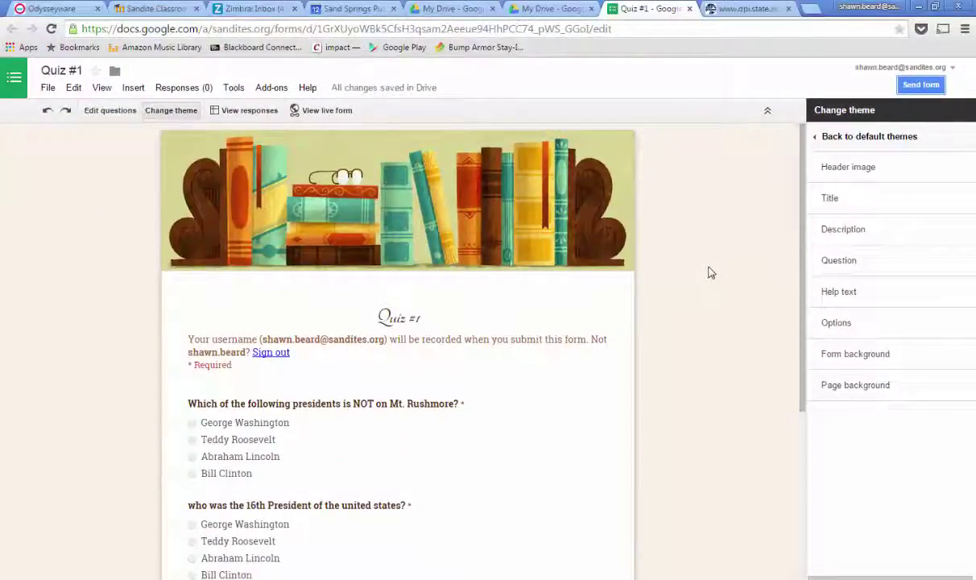
pyautogui.scroll(-3, 311, 403)
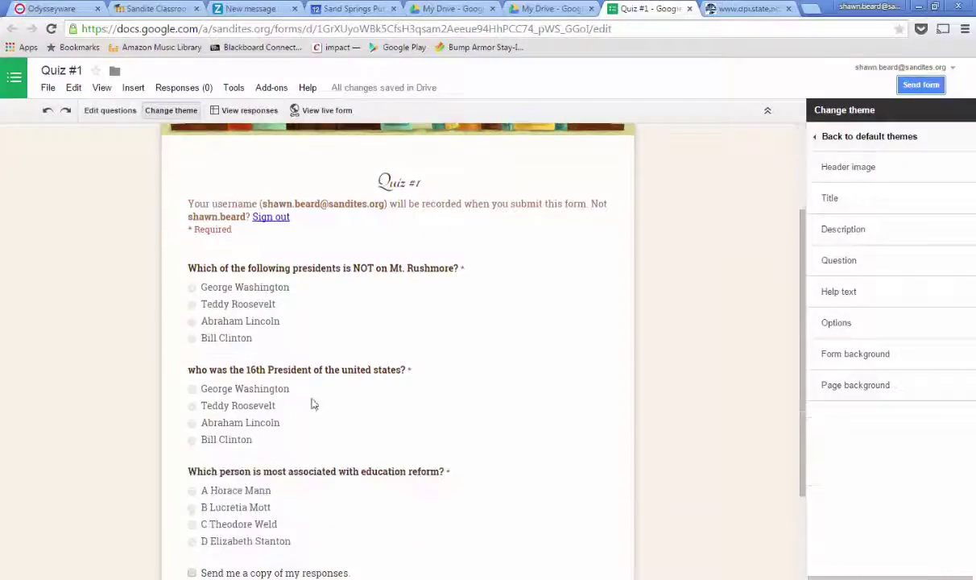
pyautogui.scroll(2, 682, 334)
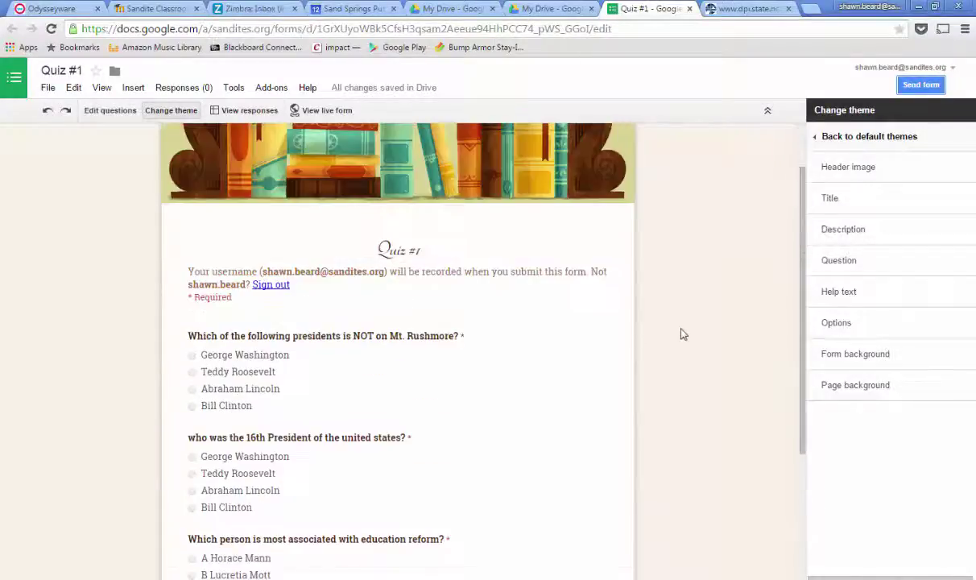
pyautogui.scroll(1, 682, 334)
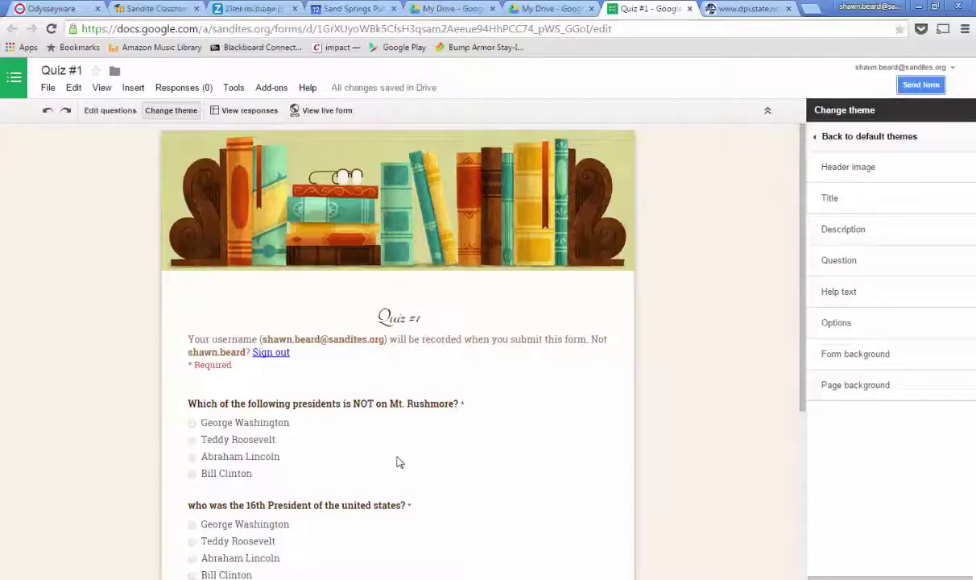
pyautogui.scroll(-1, 684, 397)
pyautogui.scroll(1, 684, 397)
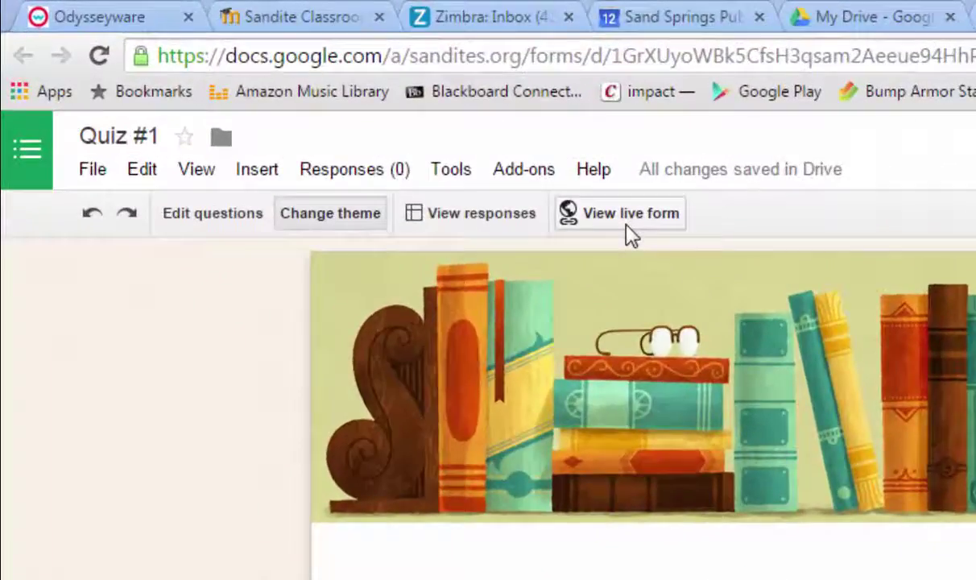
# Step: Submit a live test response of George Washington, Teddy Roosevelt and C Theodore Weld, then close the thanks page
pyautogui.click(628, 228)
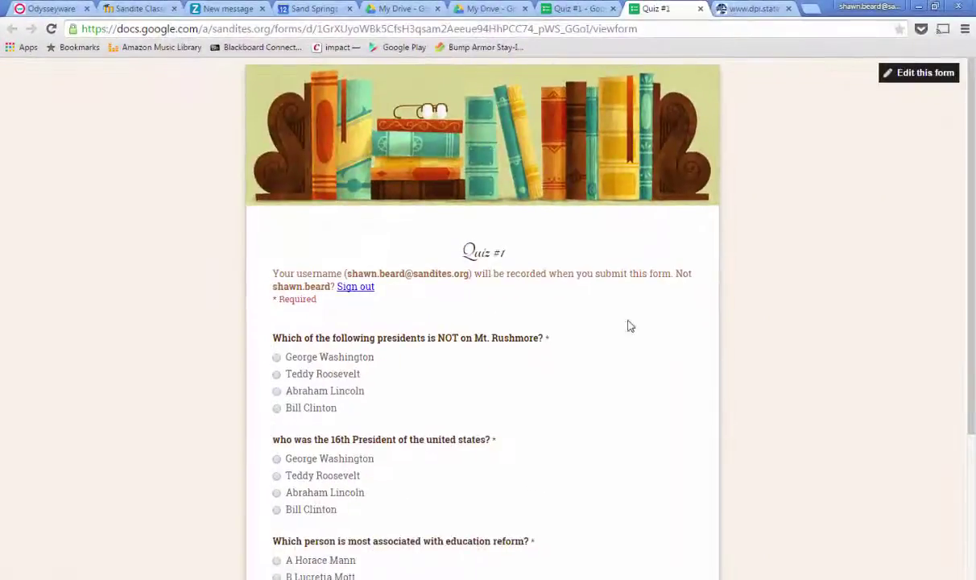
pyautogui.scroll(-3, 643, 331)
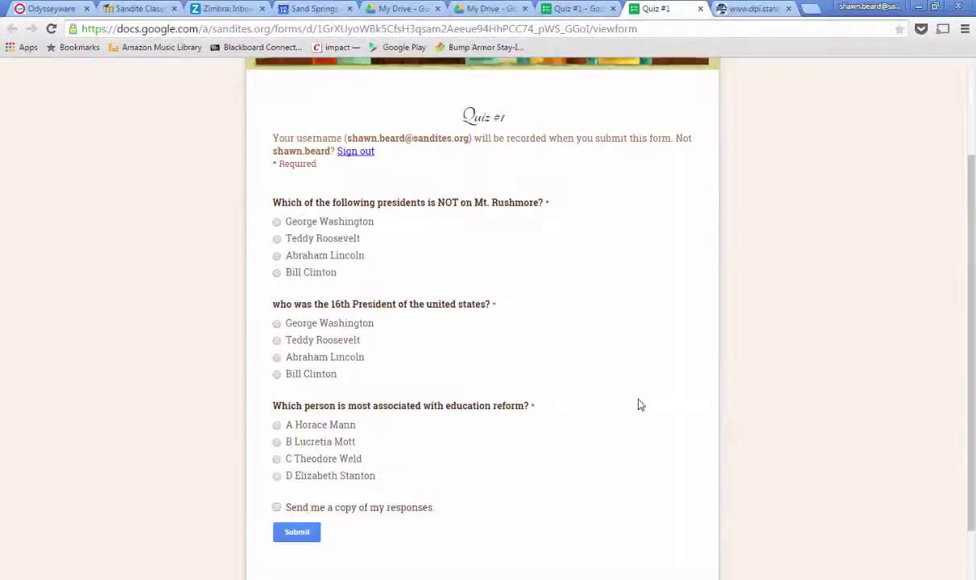
pyautogui.click(276, 221)
pyautogui.click(277, 340)
pyautogui.click(277, 459)
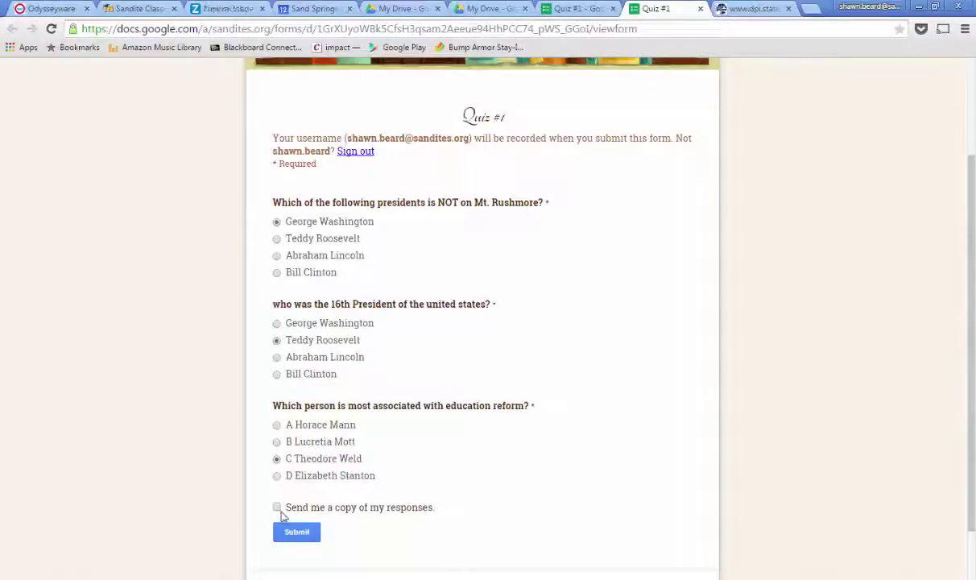
pyautogui.click(295, 532)
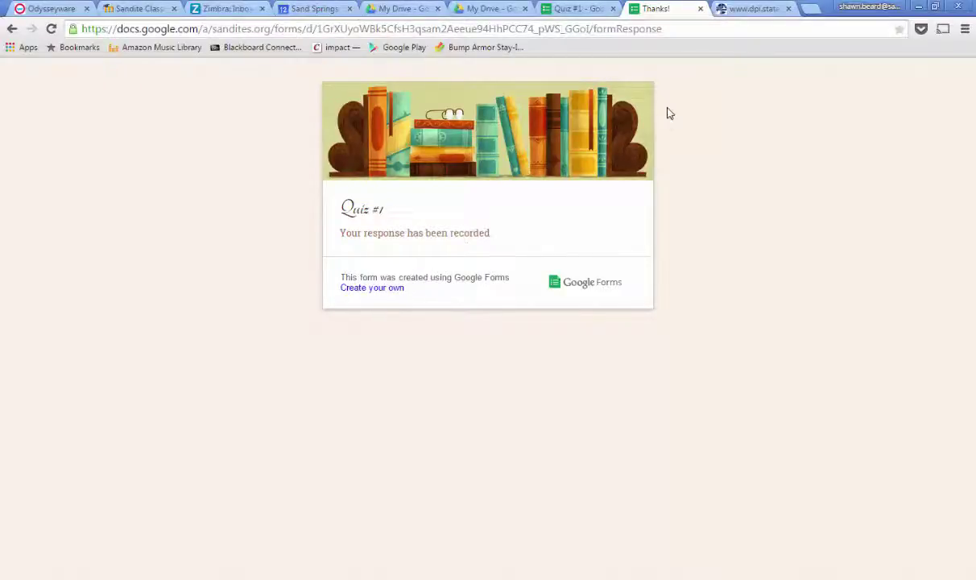
pyautogui.click(700, 10)
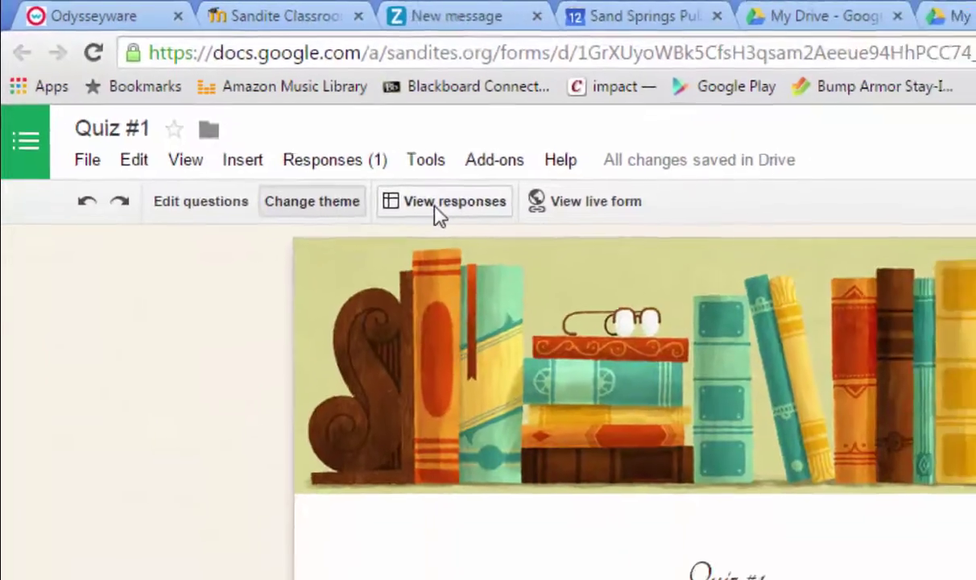
# Step: Check the test answers in the Quiz #1 (Responses) spreadsheet, then return to the form editor
pyautogui.click(495, 221)
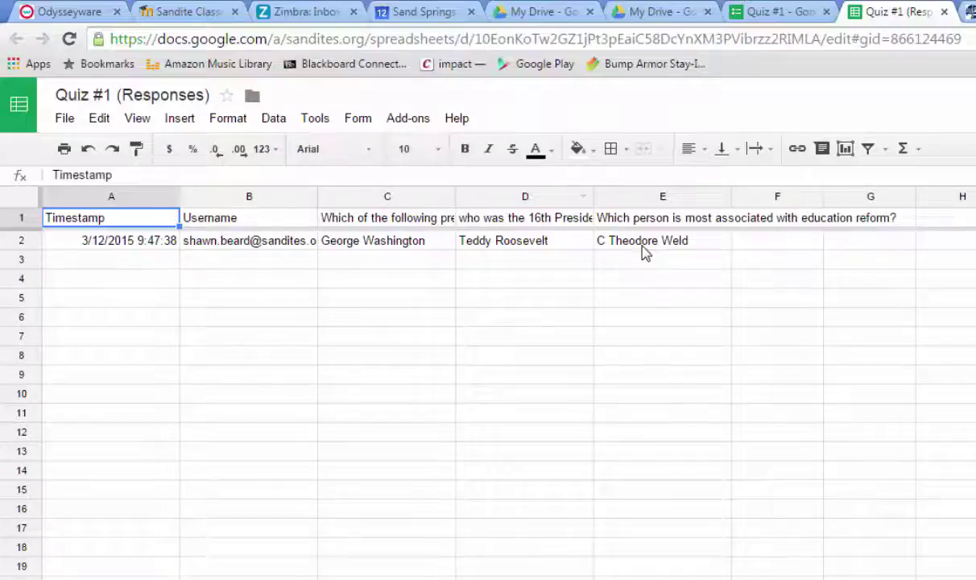
pyautogui.click(788, 16)
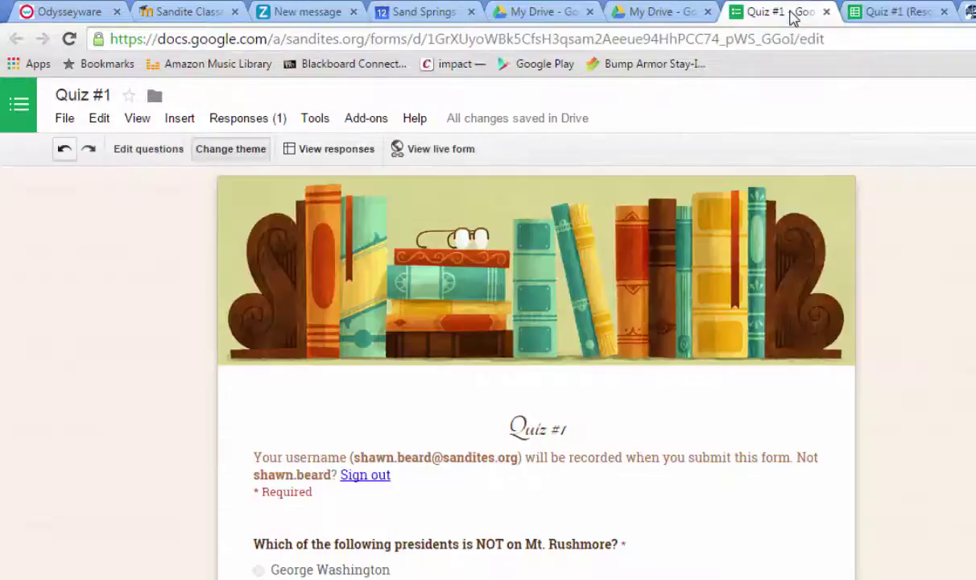
# Step: Turn off 'Only allow one response per person' for Quiz #1, leaving username collection enabled
pyautogui.click(149, 153)
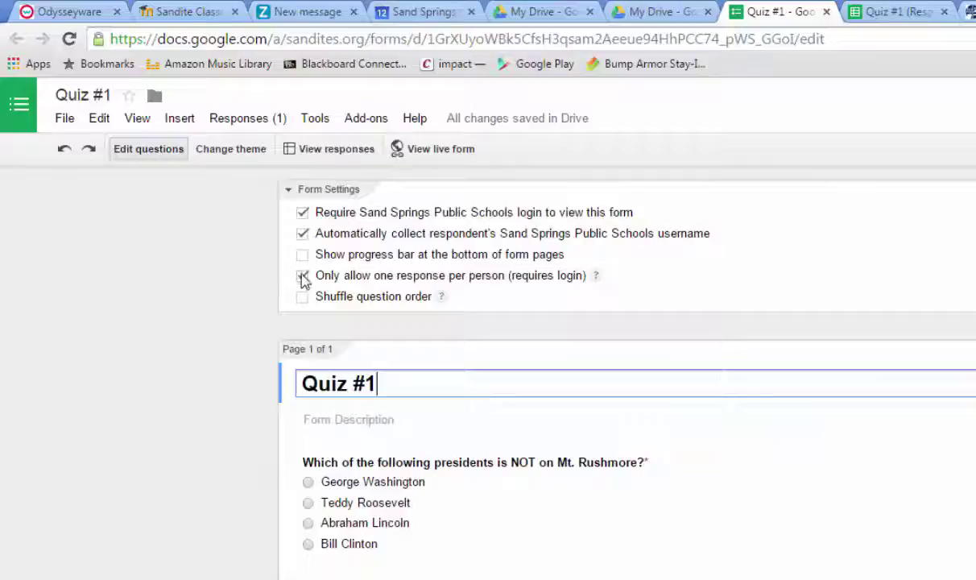
pyautogui.click(302, 276)
pyautogui.click(303, 234)
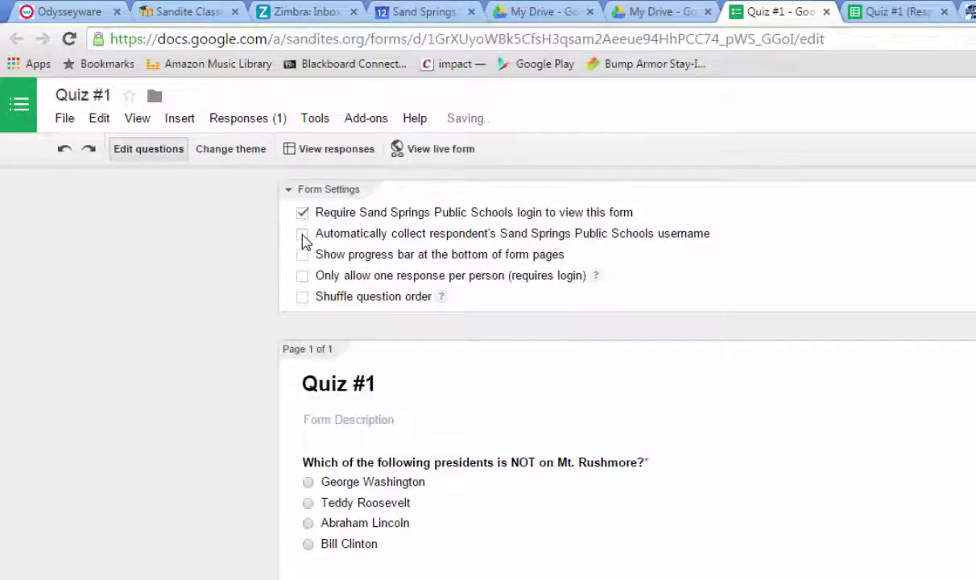
pyautogui.click(303, 235)
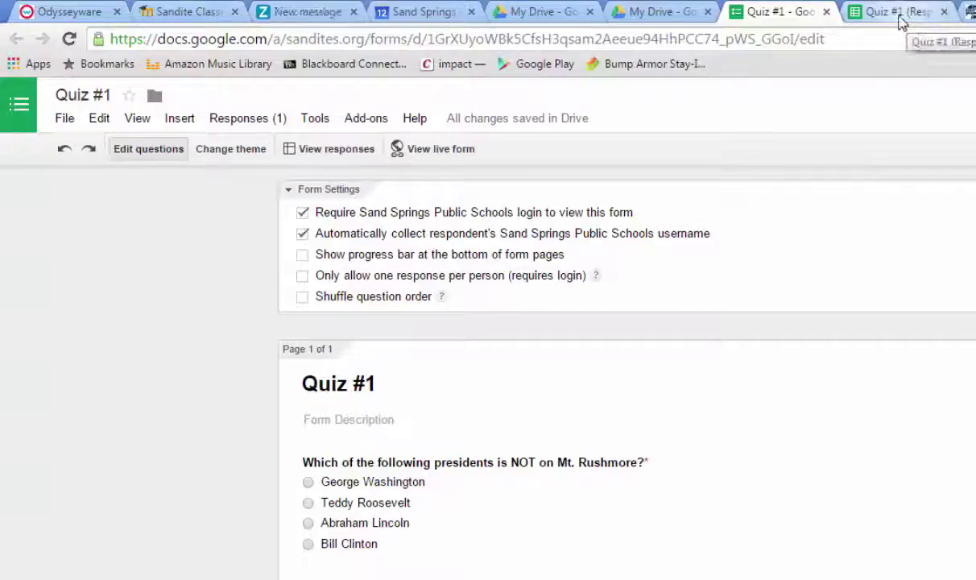
# Step: Submit a live-form response answering Abraham Lincoln and George Washington
pyautogui.click(403, 149)
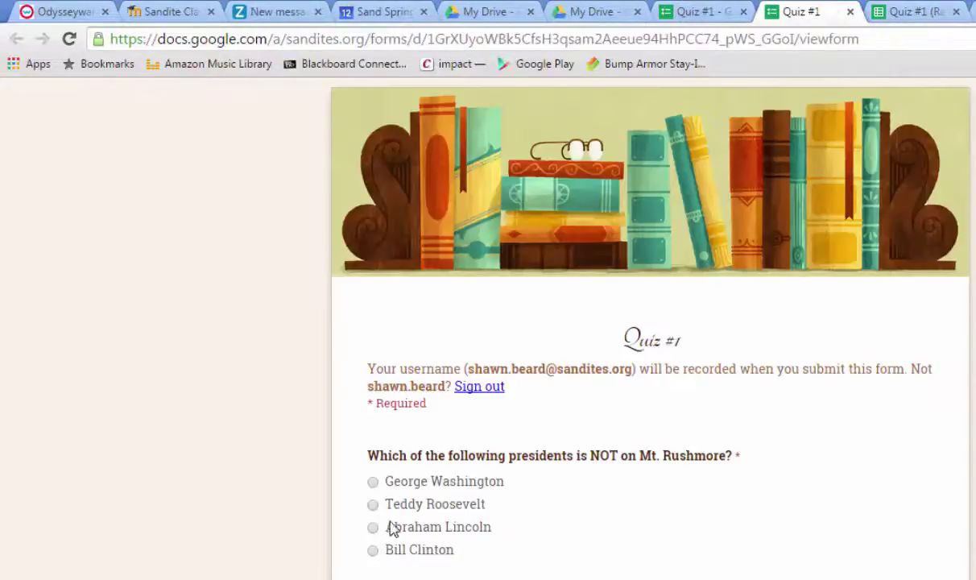
pyautogui.click(390, 524)
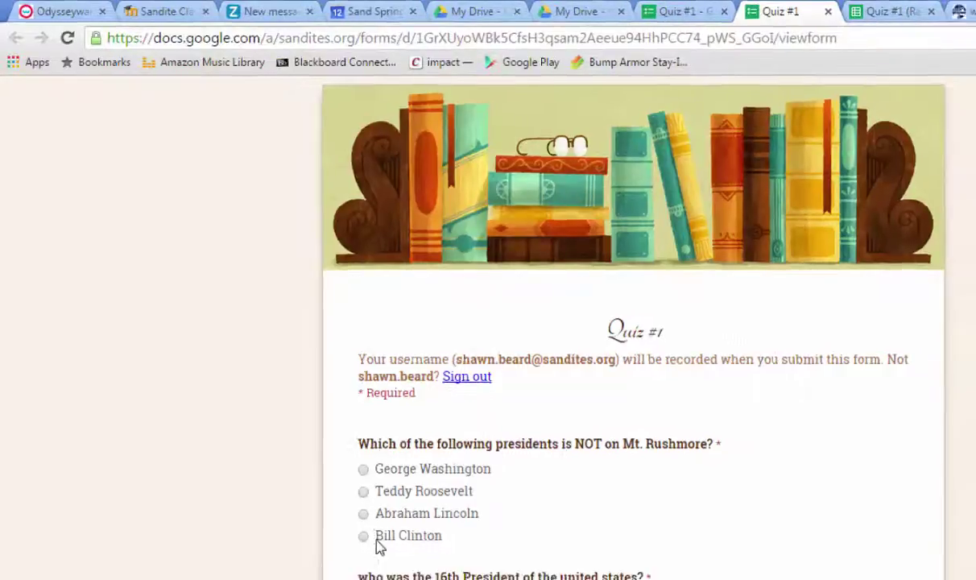
pyautogui.click(315, 524)
pyautogui.scroll(-3, 321, 525)
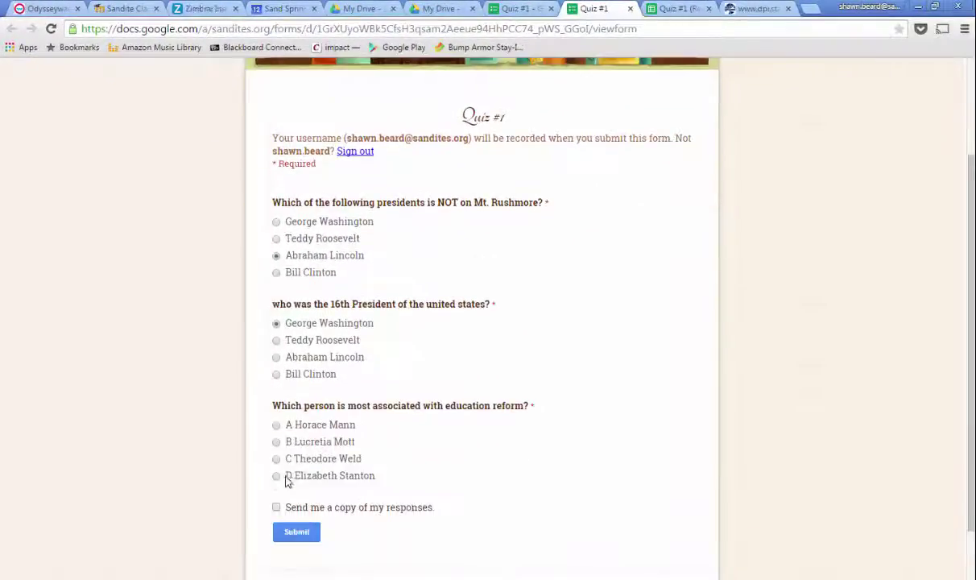
pyautogui.click(295, 530)
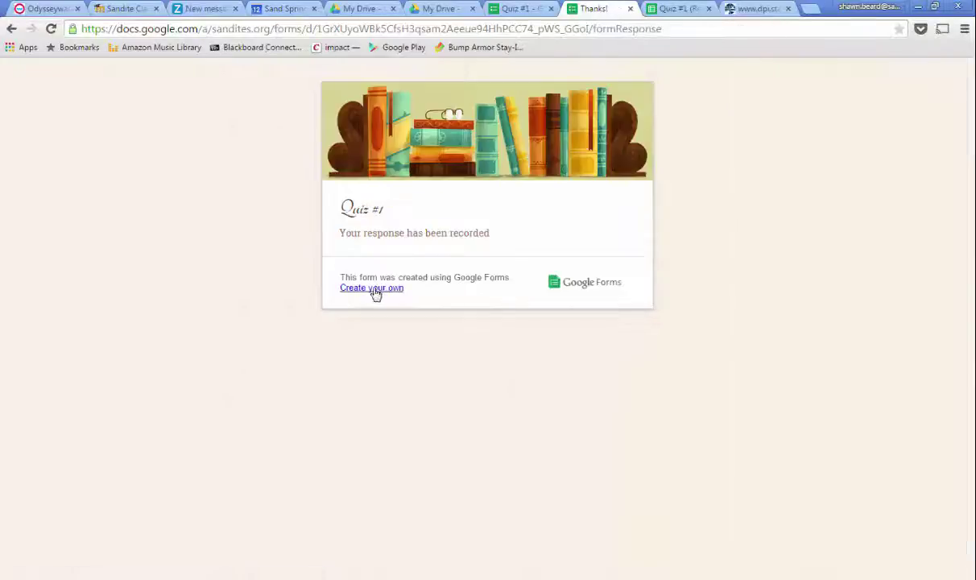
# Step: Submit another live-form response answering Bill Clinton and Abraham Lincoln
pyautogui.click(629, 9)
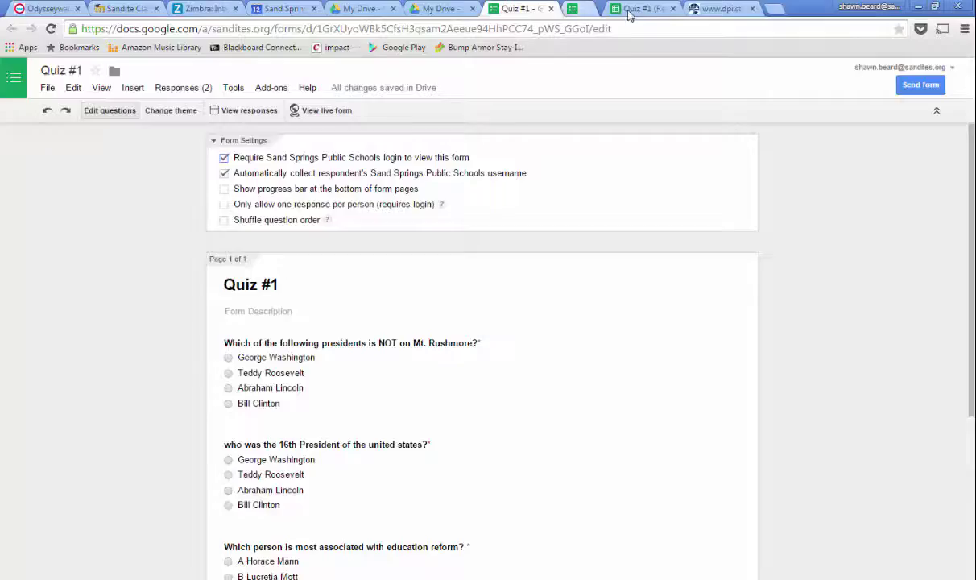
pyautogui.click(302, 108)
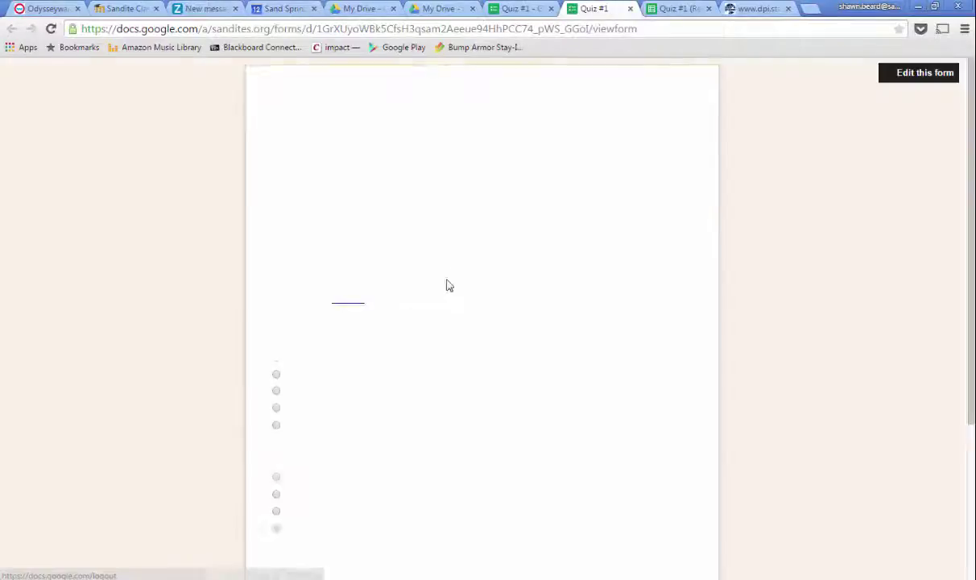
pyautogui.scroll(-1, 363, 315)
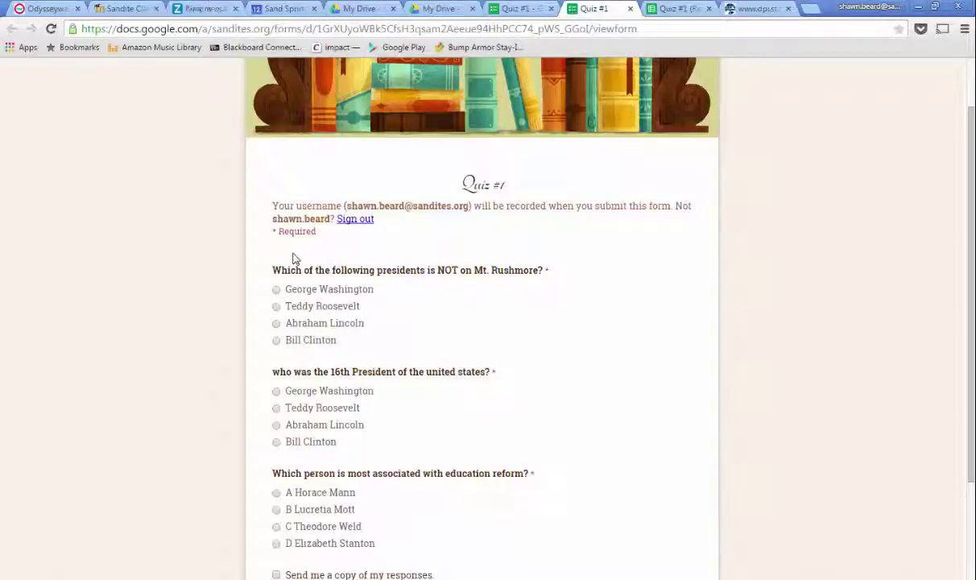
pyautogui.click(276, 340)
pyautogui.scroll(-1, 392, 382)
pyautogui.click(277, 357)
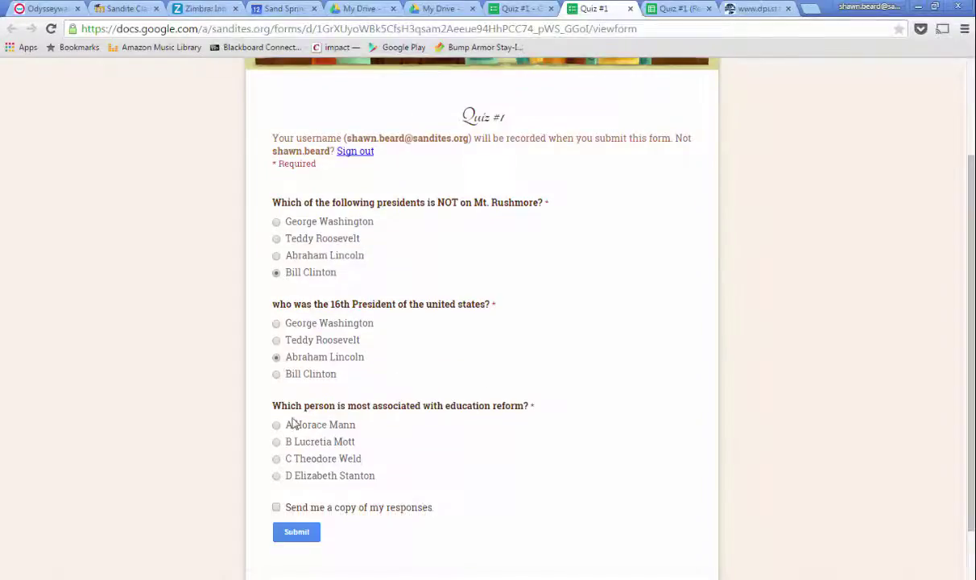
pyautogui.click(313, 534)
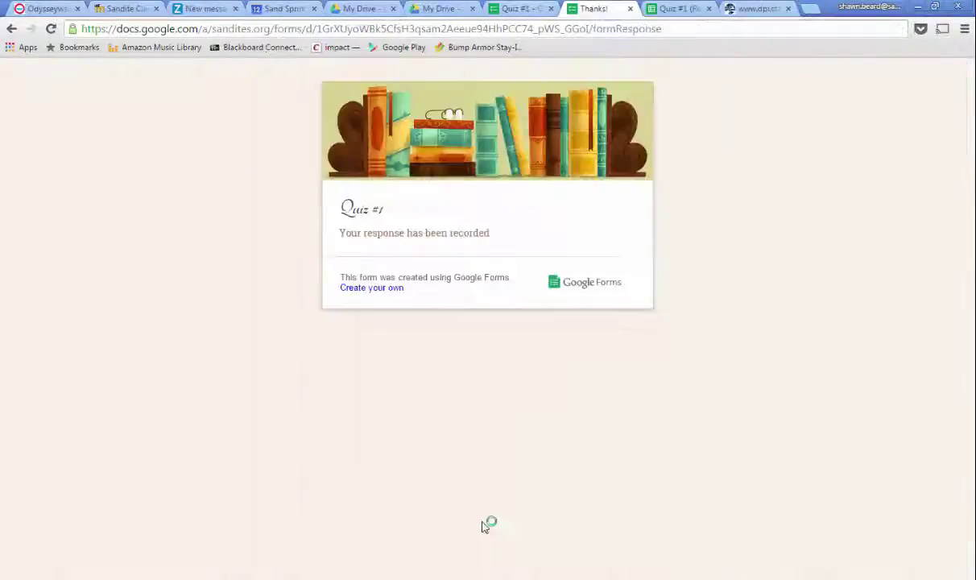
# Step: Close the Thanks! page, return to the Quiz #1 (Responses) spreadsheet, and show the Add-ons menu
pyautogui.click(630, 9)
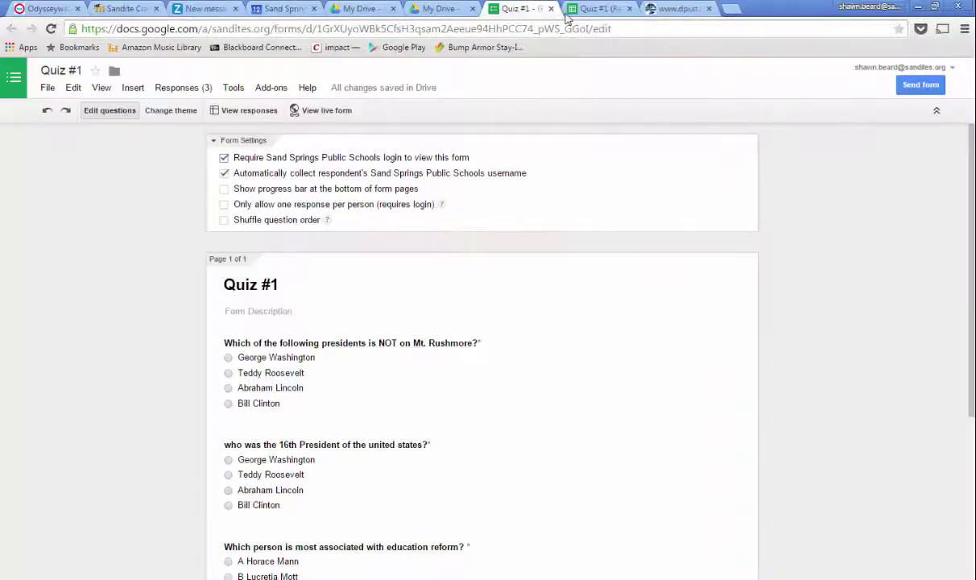
pyautogui.click(601, 9)
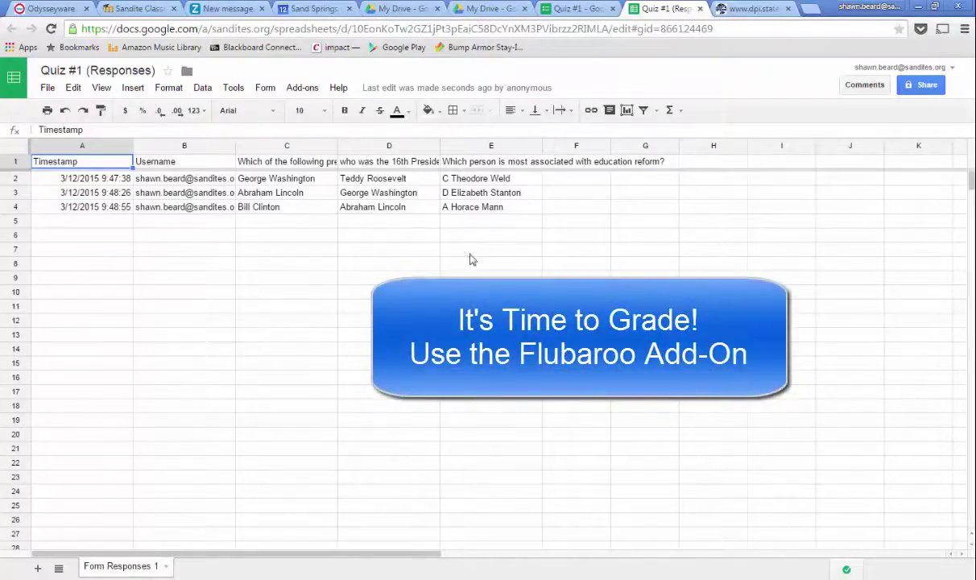
pyautogui.click(302, 87)
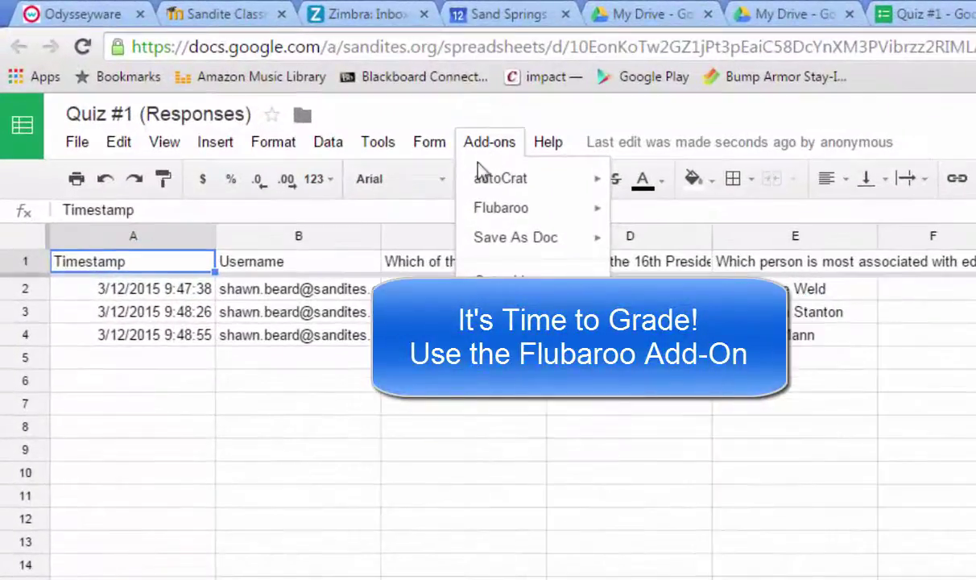
pyautogui.moveTo(497, 216)
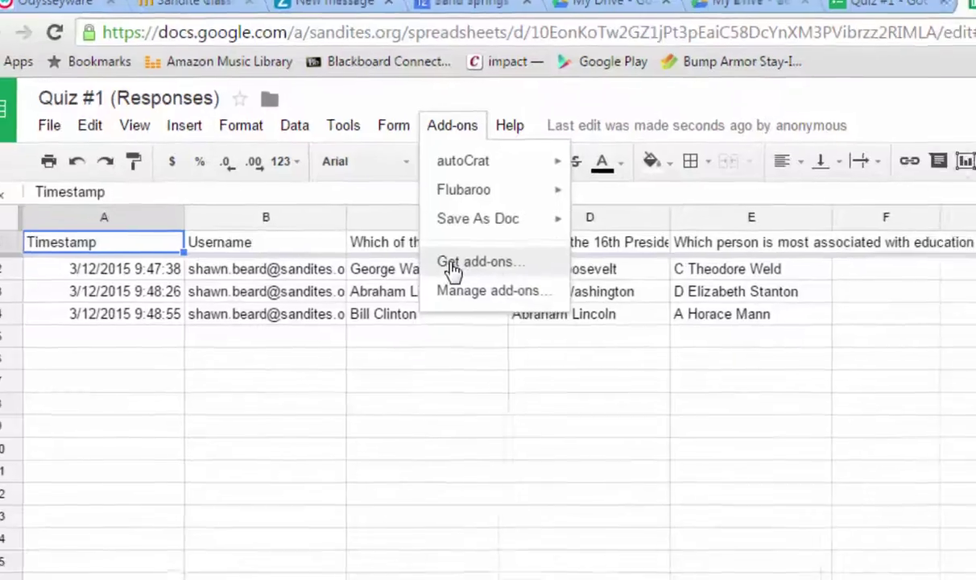
# Step: Search the add-on gallery for 'flubaro', confirm Flubaroo is already installed, then close the gallery
pyautogui.click(453, 266)
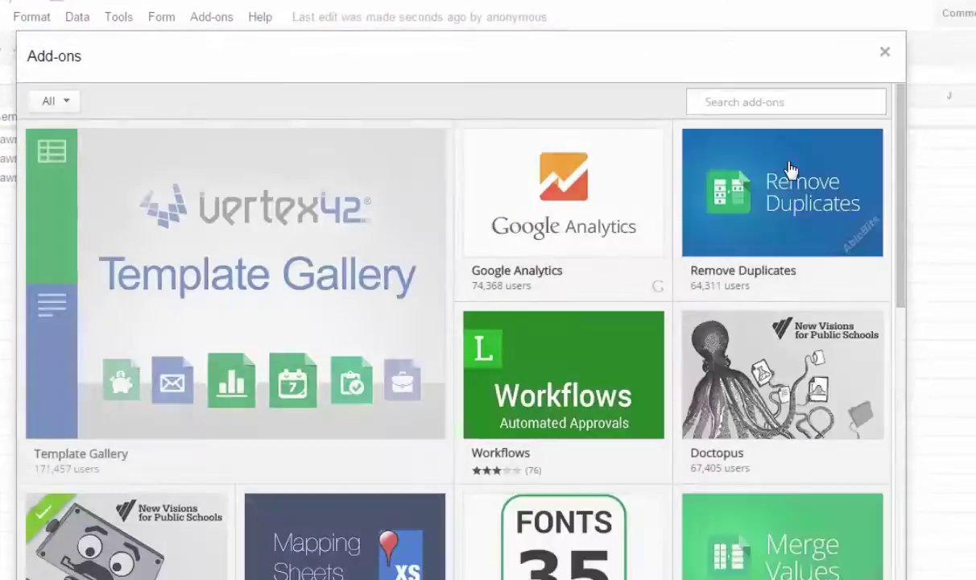
pyautogui.click(767, 98)
pyautogui.write('fl')
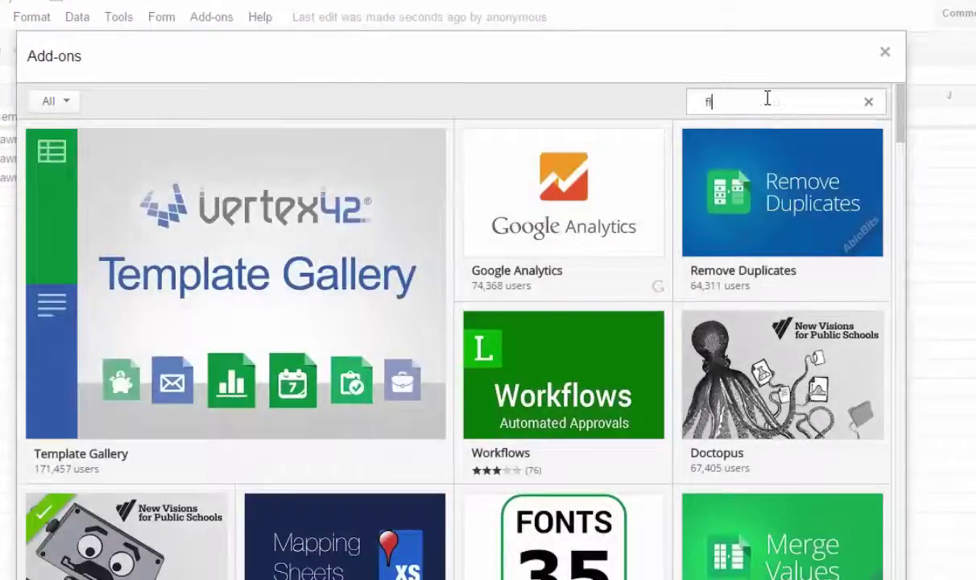
pyautogui.write('ubaroo')
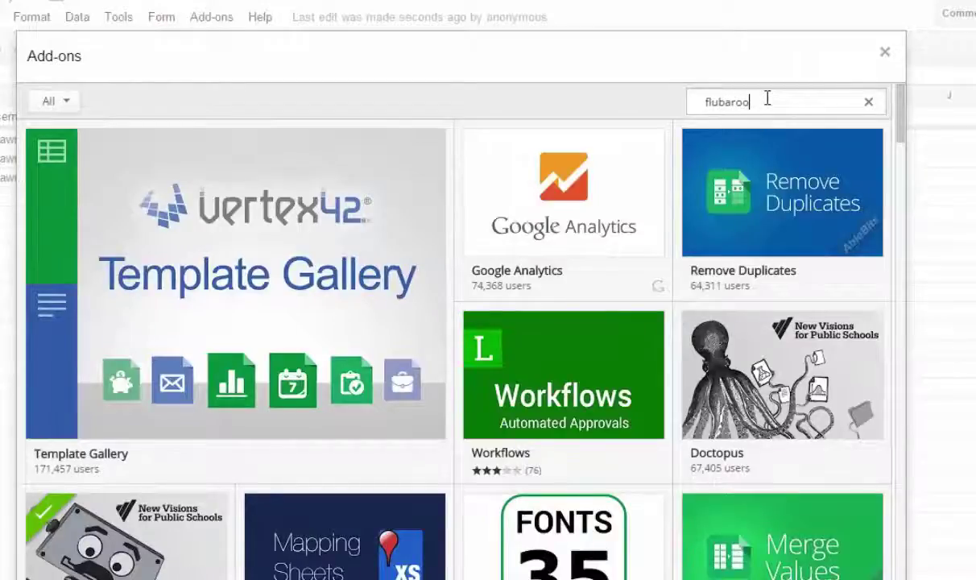
pyautogui.press('Return')
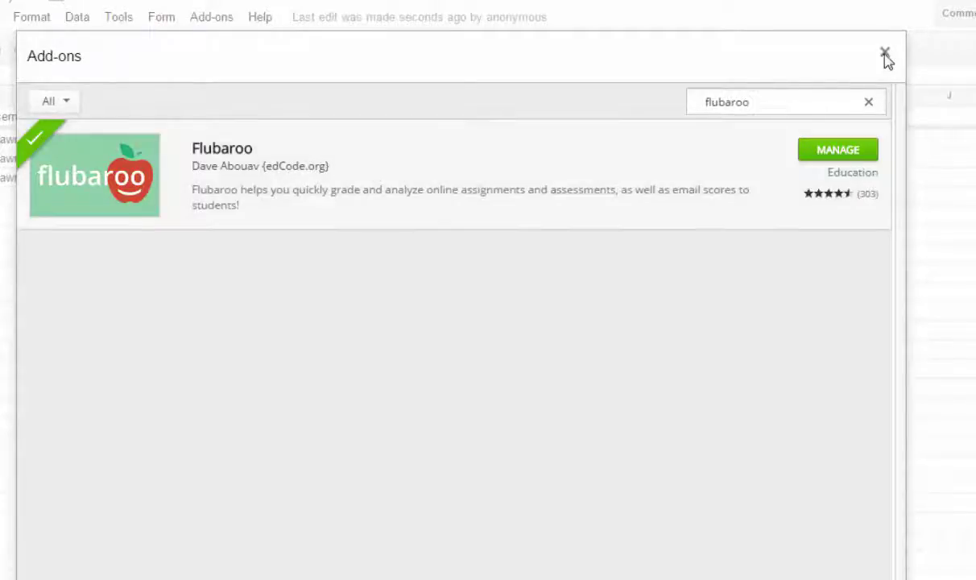
pyautogui.click(885, 54)
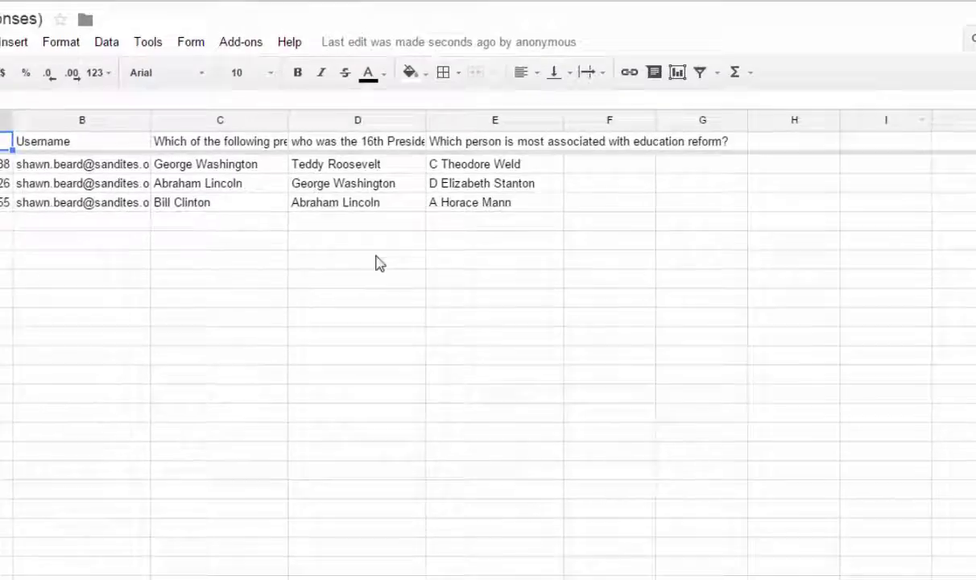
# Step: Enable Flubaroo in the Quiz #1 responses sheet and acknowledge the confirmation
pyautogui.click(211, 16)
pyautogui.moveTo(306, 148)
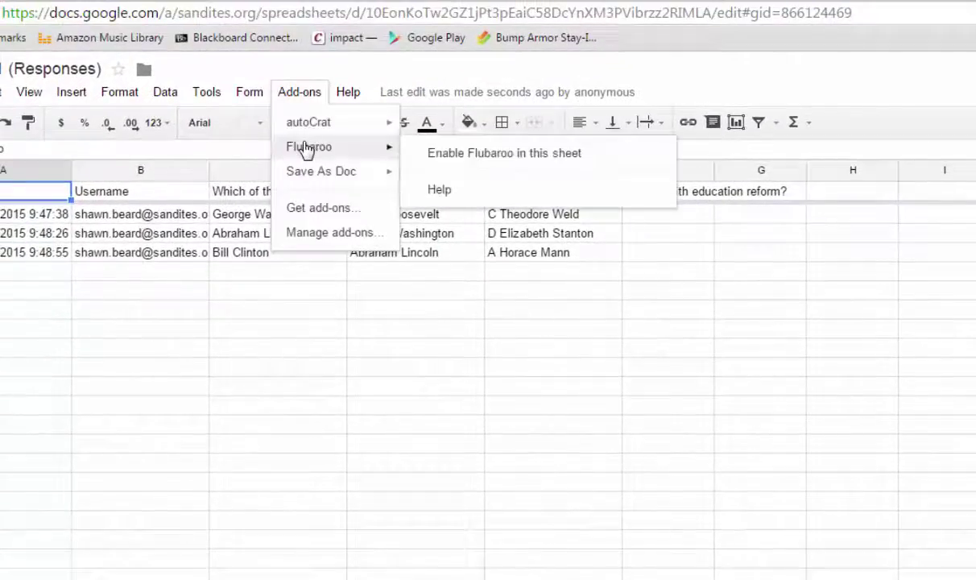
pyautogui.click(498, 153)
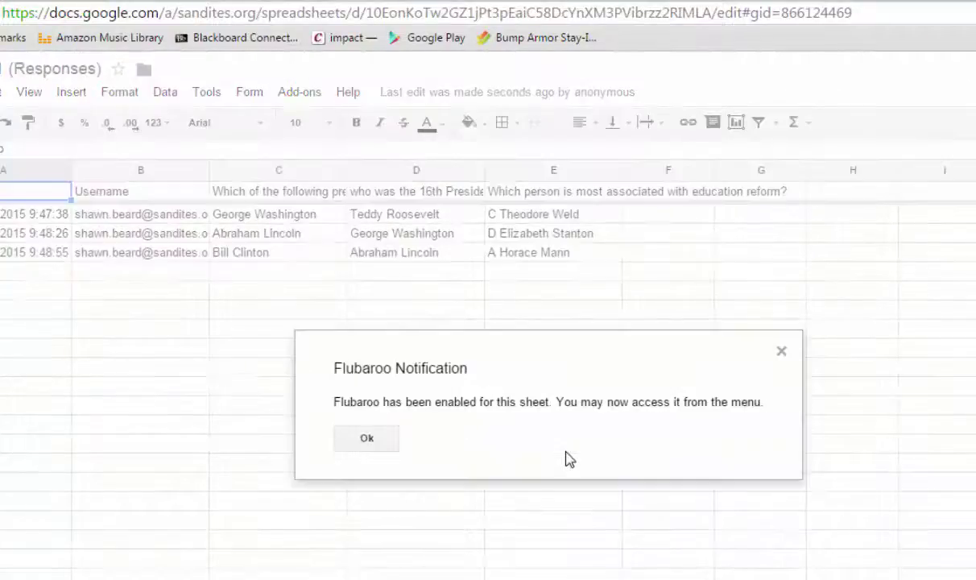
pyautogui.click(368, 441)
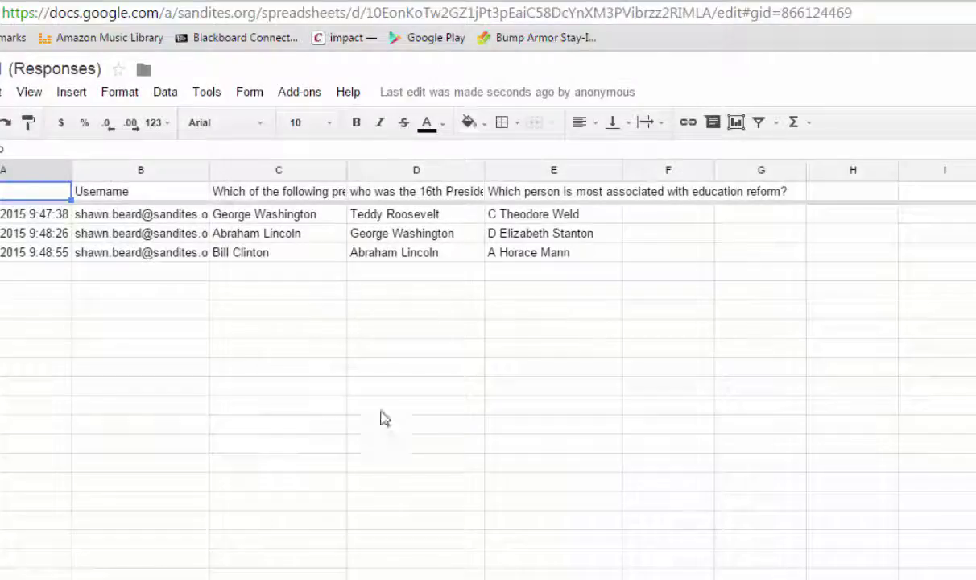
# Step: Start Flubaroo's Grade Assignment on the quiz responses
pyautogui.click(300, 93)
pyautogui.moveTo(294, 151)
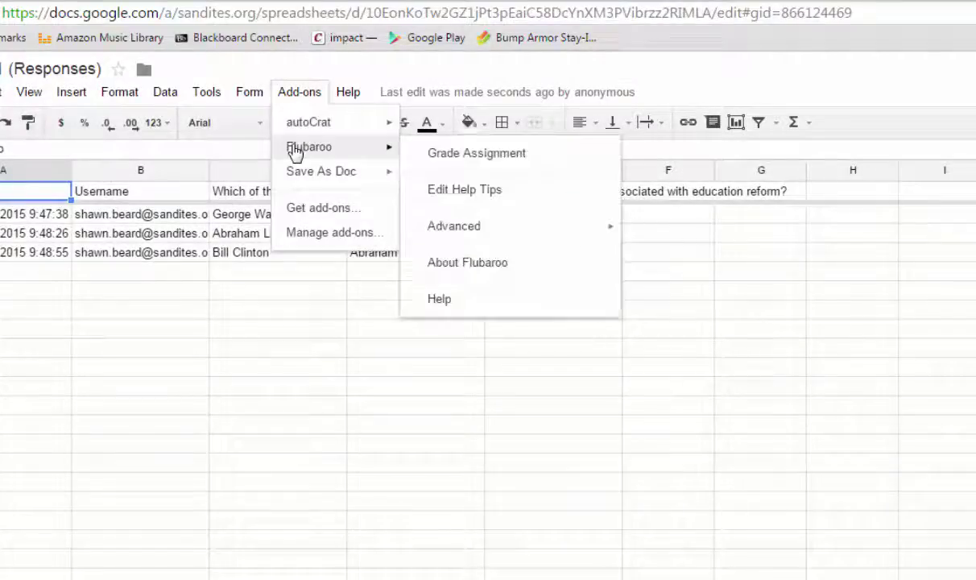
pyautogui.click(498, 158)
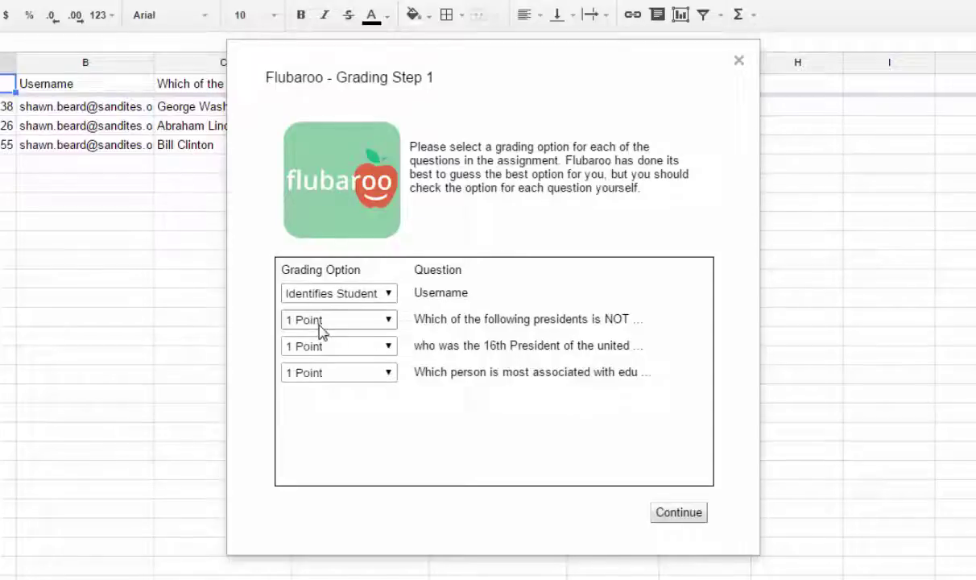
# Step: Keep each question at 1 point and grade using the third (07:48:54) submission as answer key
pyautogui.click(389, 346)
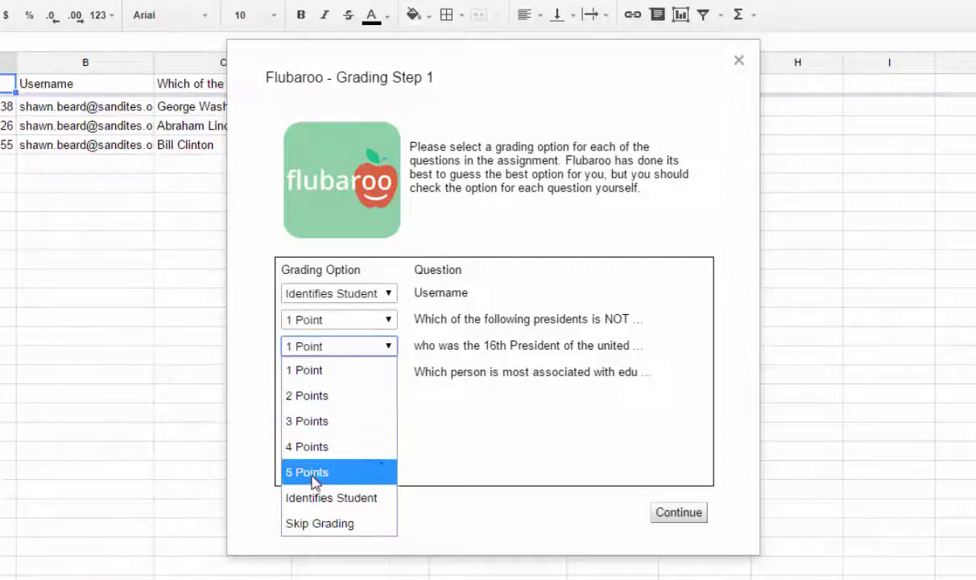
pyautogui.click(452, 431)
pyautogui.click(679, 514)
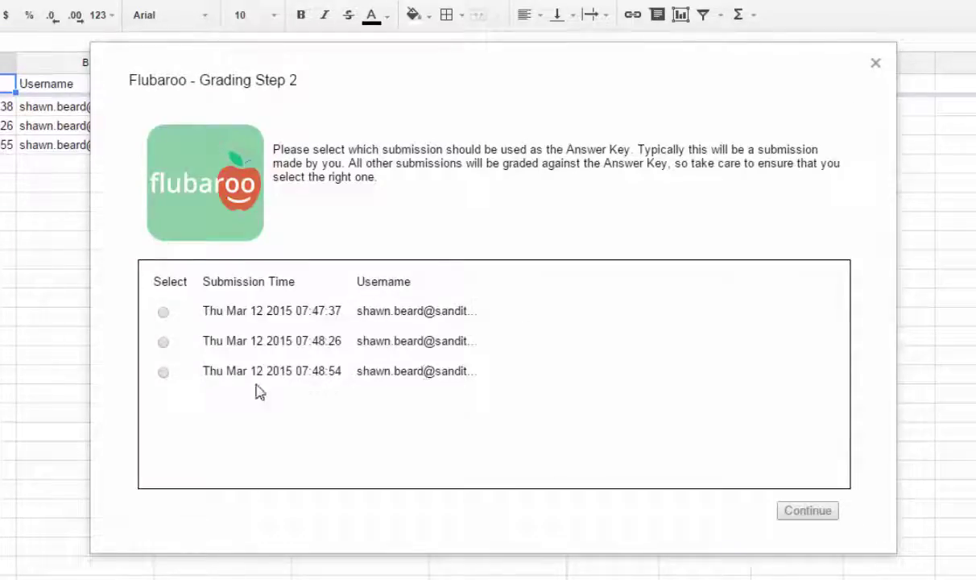
pyautogui.click(163, 373)
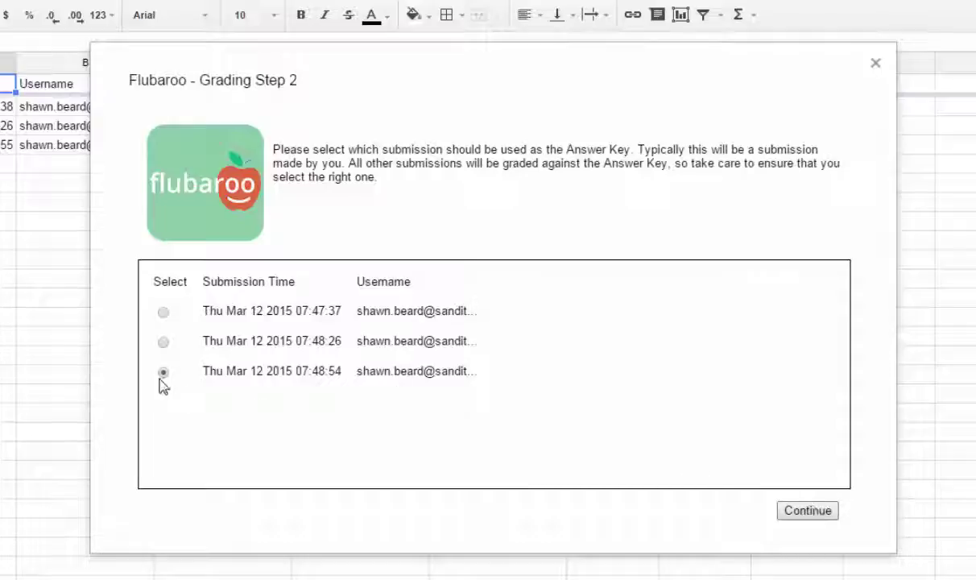
pyautogui.click(806, 513)
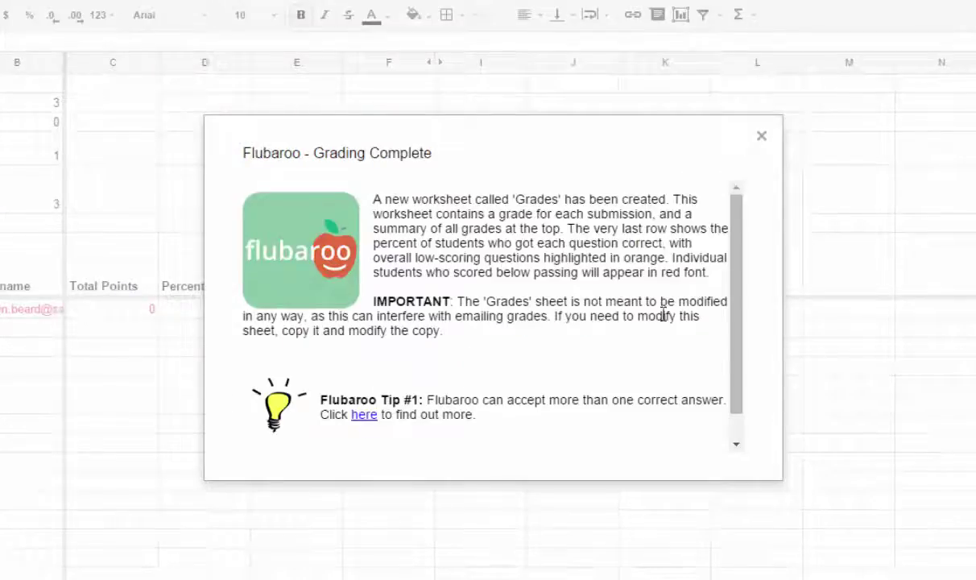
# Step: Dismiss Grading Complete and inspect Times Submitted, Percent and Total Points in E8, D8, C8
pyautogui.click(844, 117)
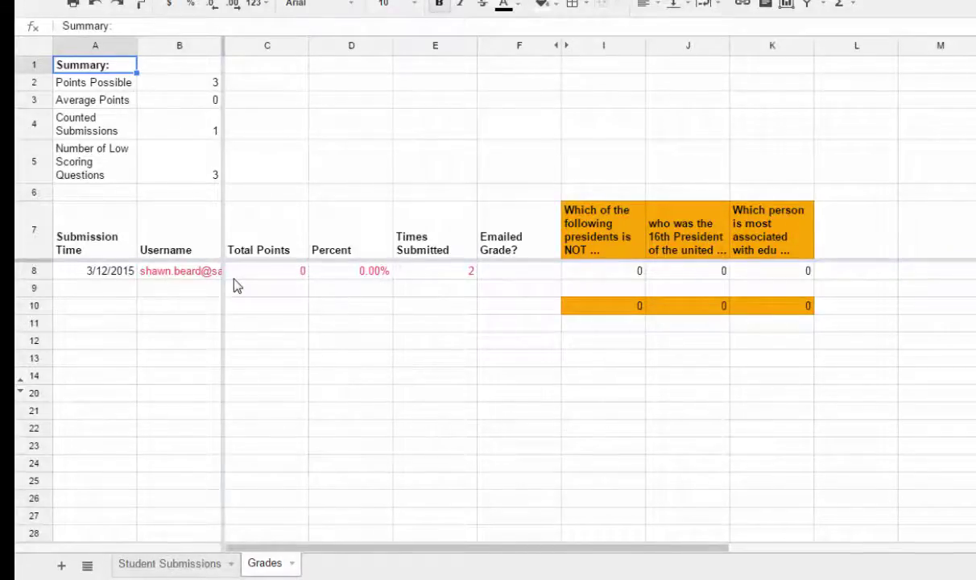
pyautogui.click(464, 273)
pyautogui.click(321, 274)
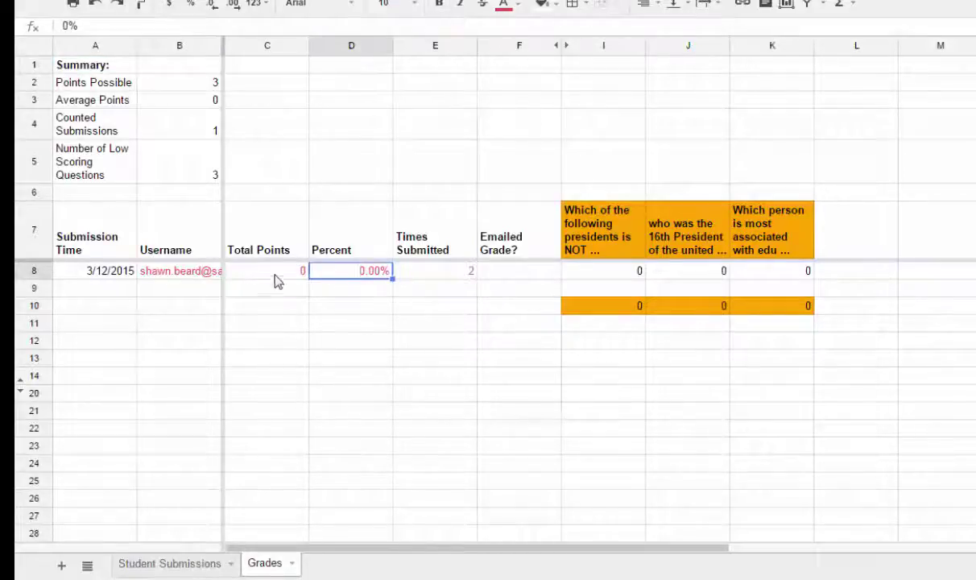
pyautogui.click(272, 274)
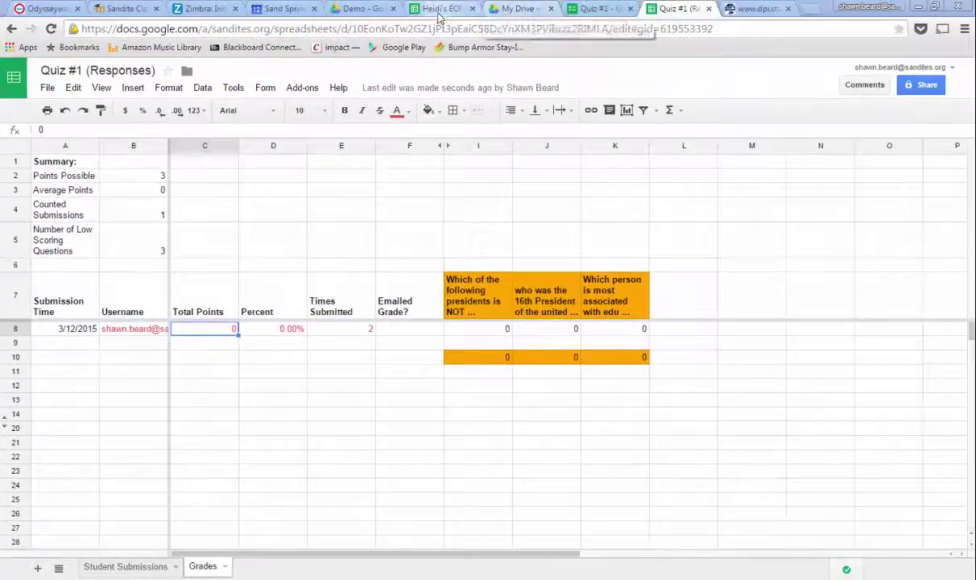
# Step: Enable Flubaroo in the EOI Part 1 responses spreadsheet and acknowledge the confirmation
pyautogui.click(438, 11)
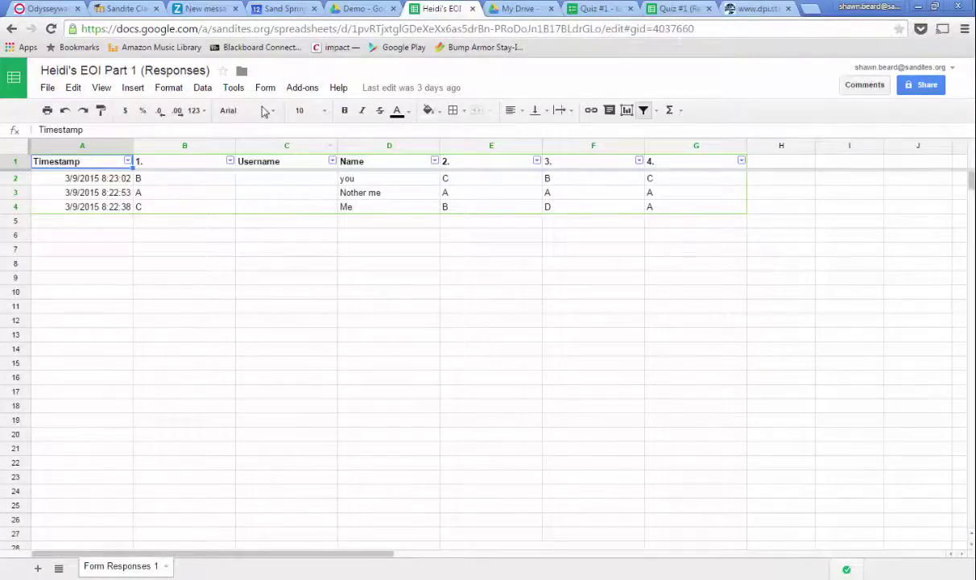
pyautogui.click(302, 87)
pyautogui.moveTo(322, 129)
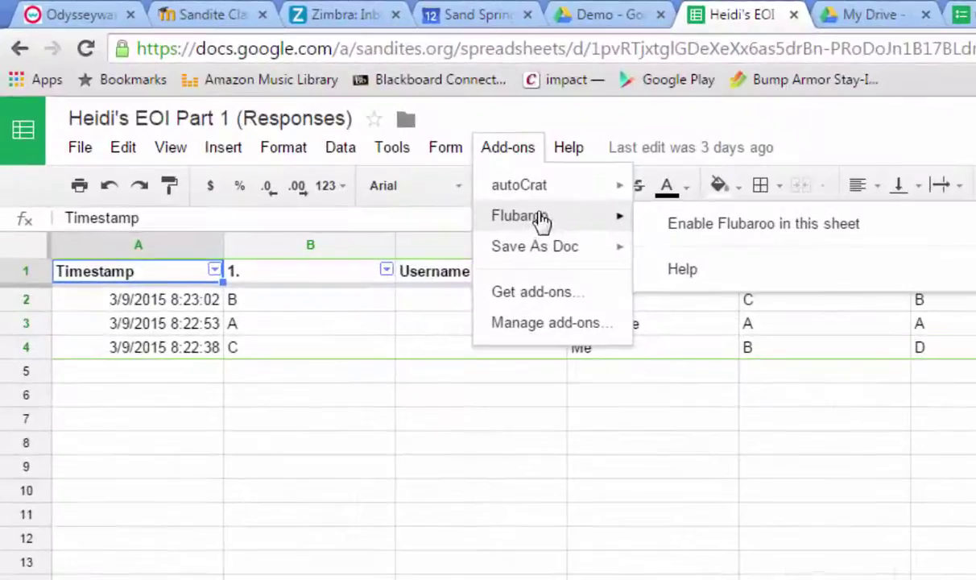
pyautogui.click(609, 178)
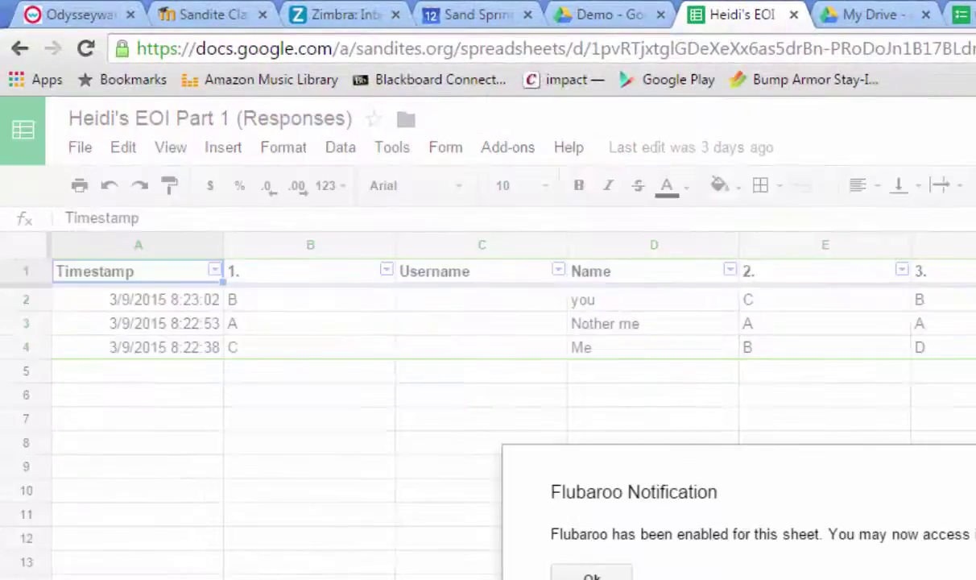
pyautogui.click(592, 575)
# Step: Start Flubaroo's Grade Assignment on the EOI Part 1 responses
pyautogui.click(508, 147)
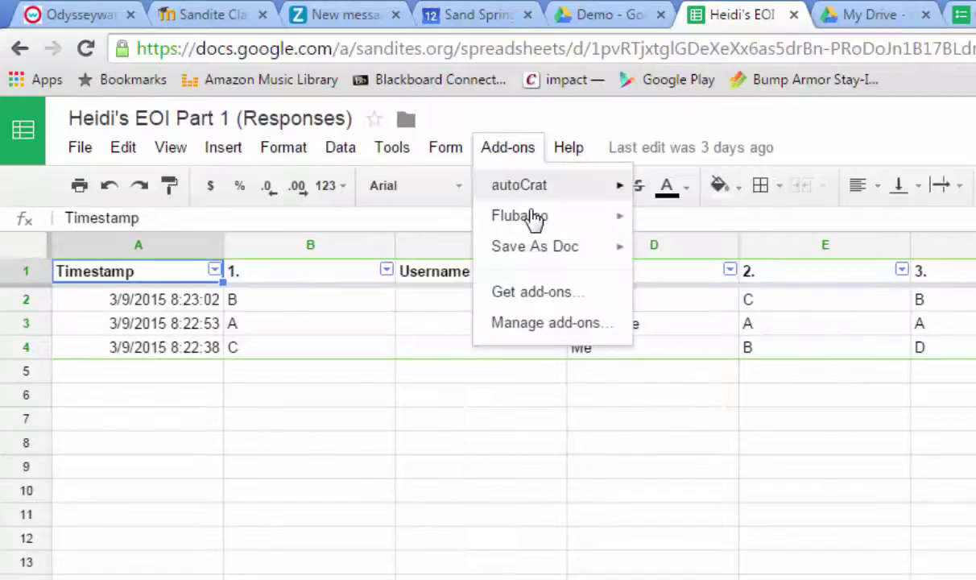
pyautogui.moveTo(533, 219)
pyautogui.click(683, 225)
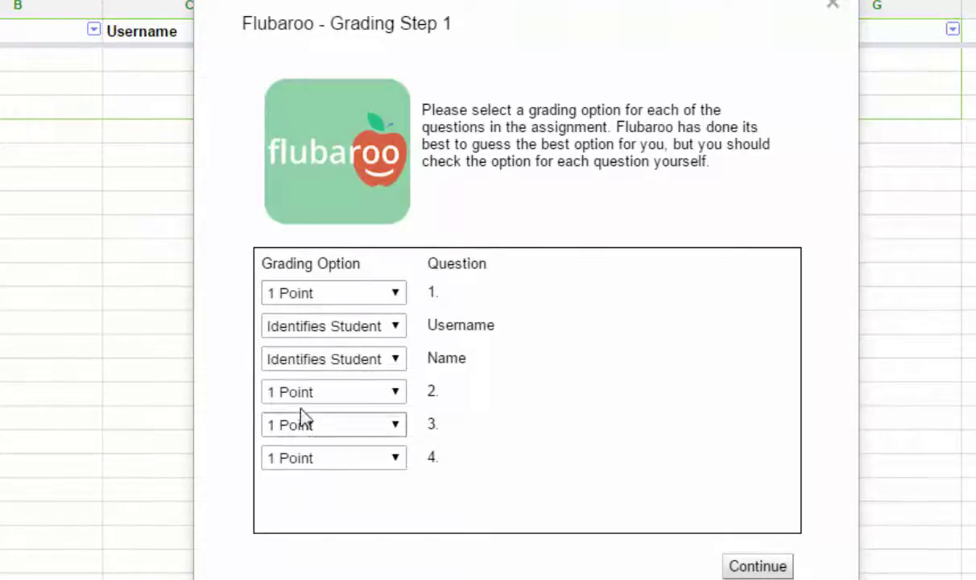
# Step: Grade EOI Part 1 with the first submission as answer key and dismiss the completion notice
pyautogui.click(742, 569)
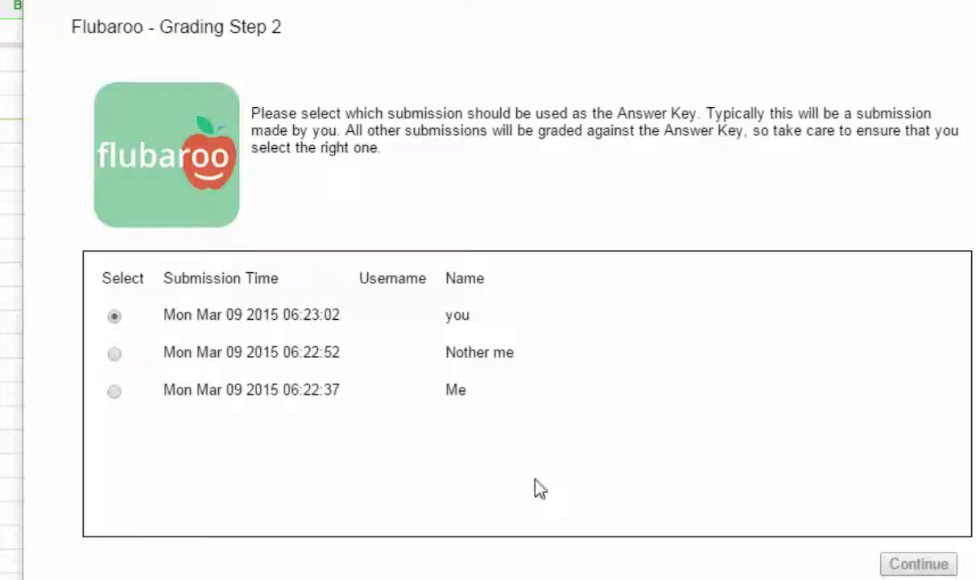
pyautogui.click(902, 566)
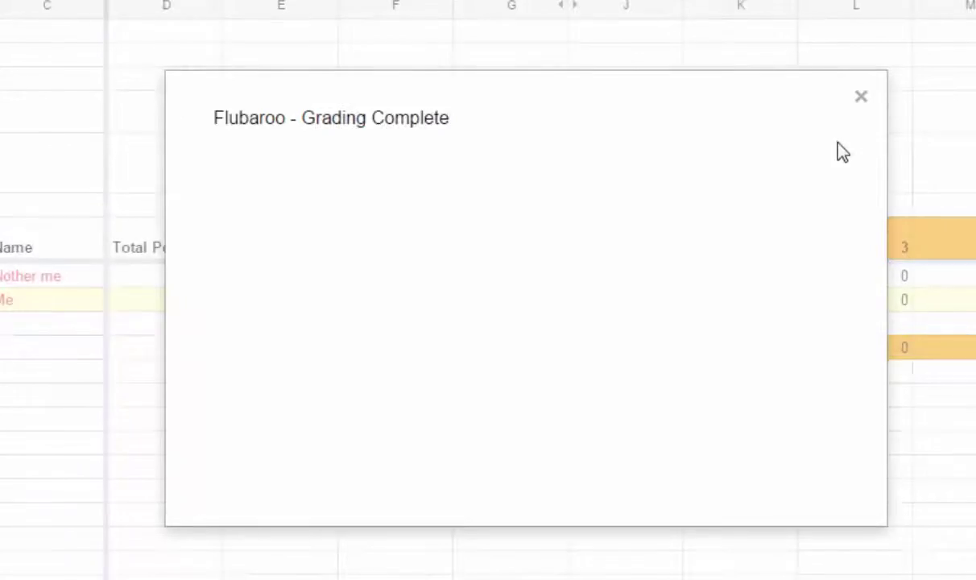
pyautogui.click(861, 99)
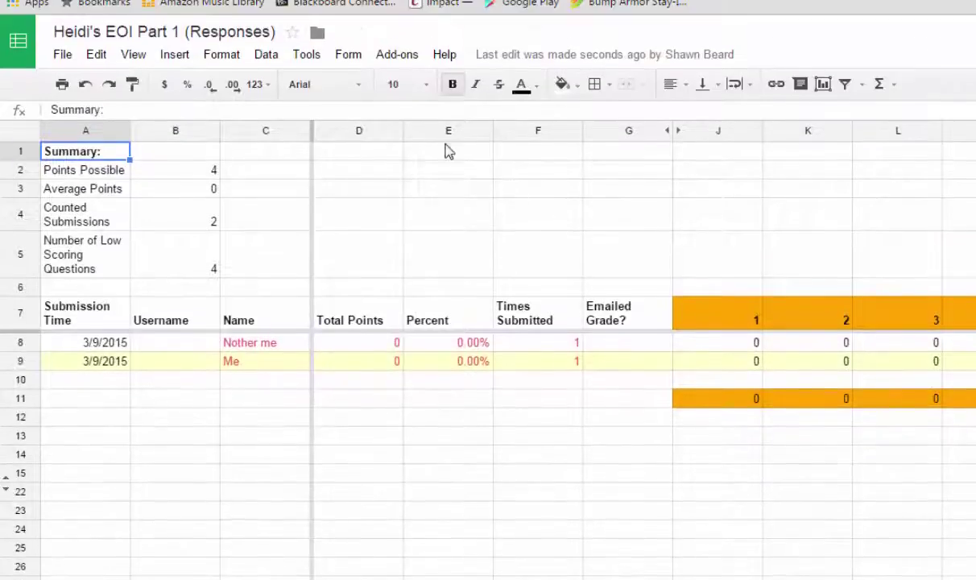
pyautogui.click(365, 55)
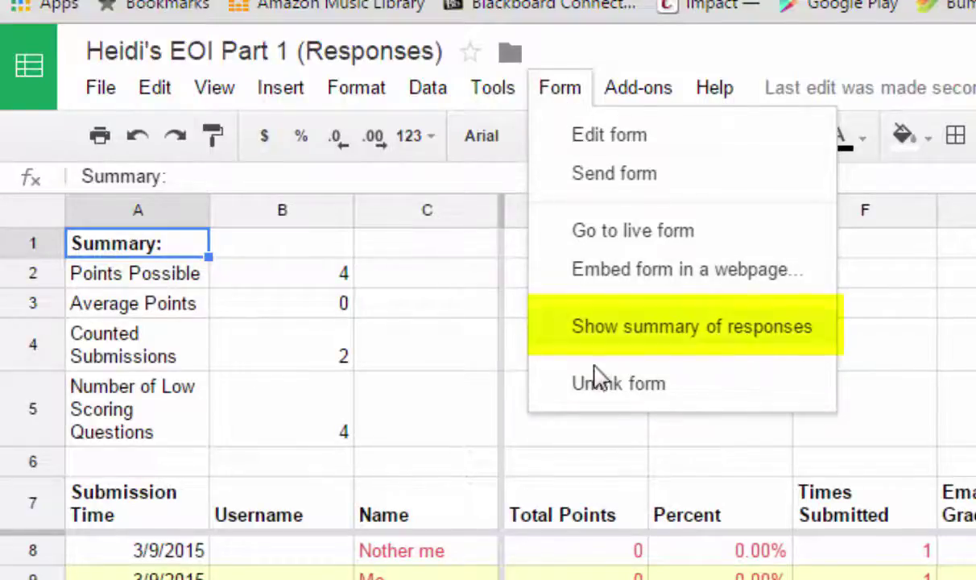
pyautogui.click(604, 339)
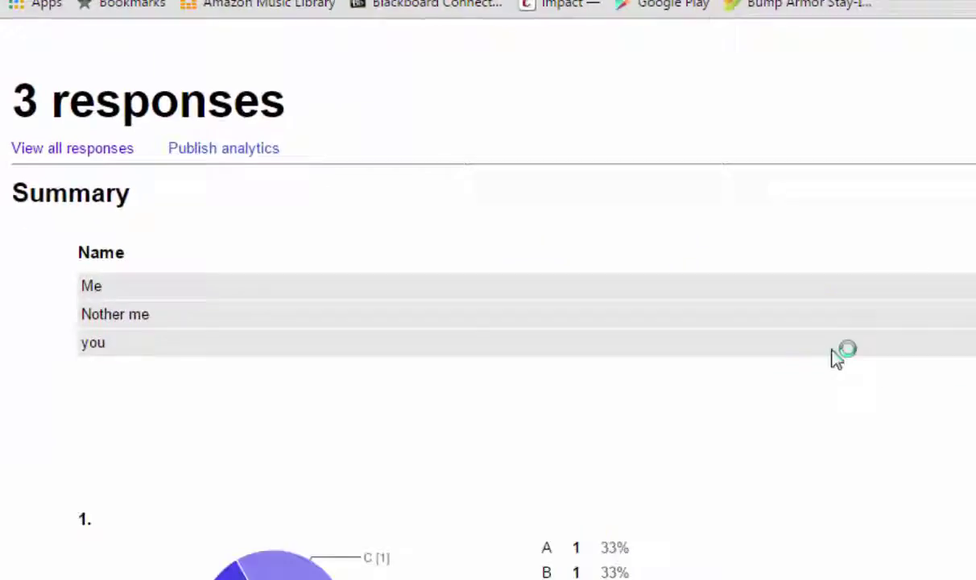
pyautogui.scroll(-3, 545, 234)
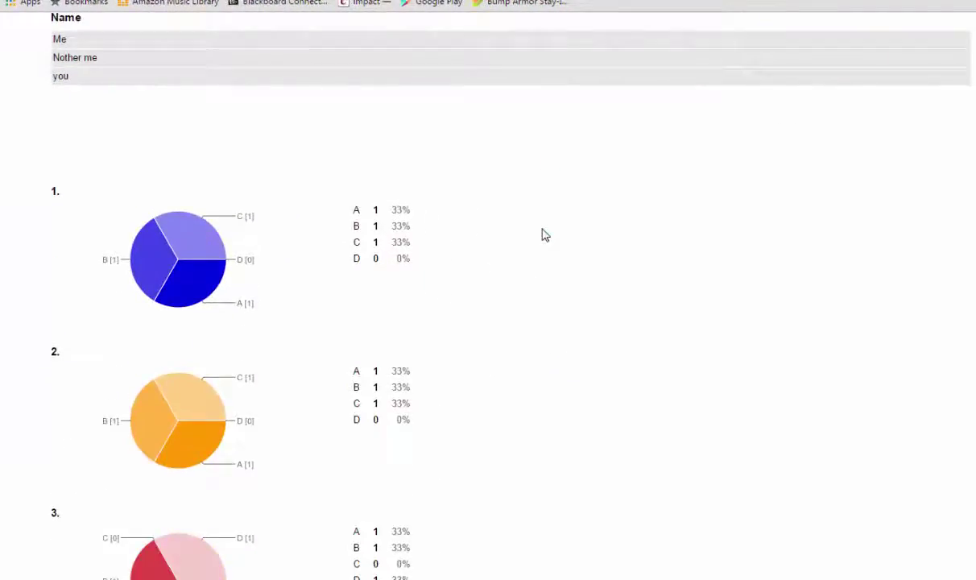
pyautogui.scroll(-1, 547, 235)
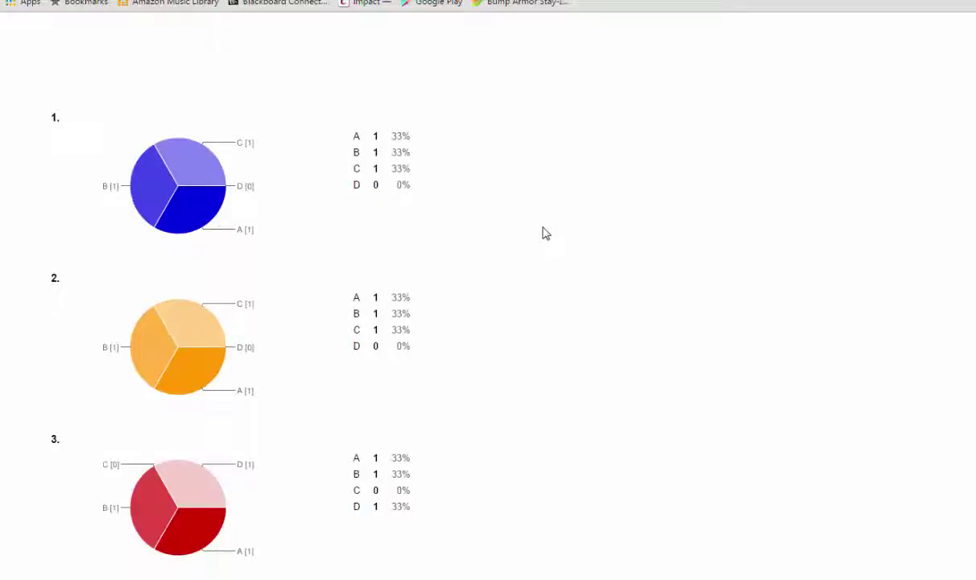
pyautogui.doubleClick(400, 136)
pyautogui.scroll(-3, 483, 230)
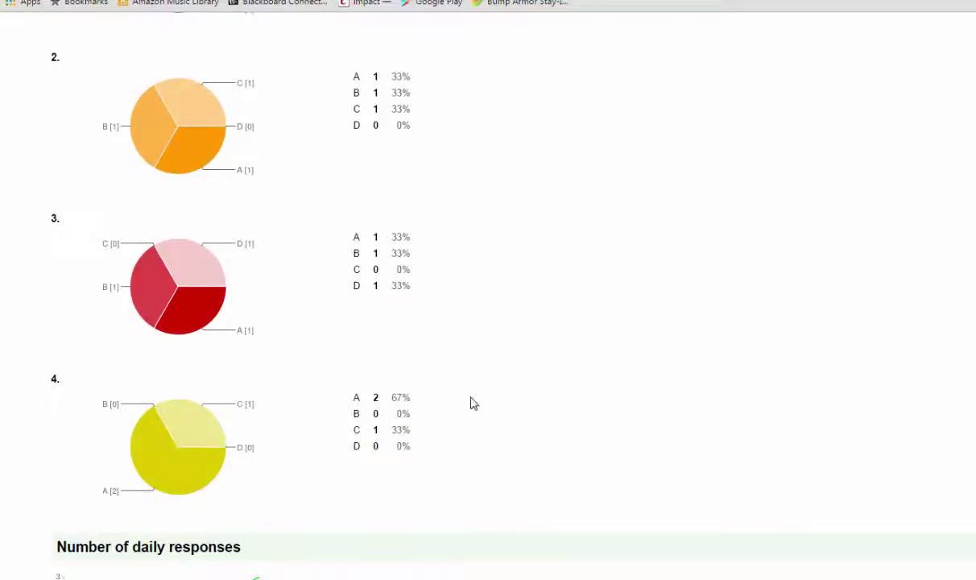
pyautogui.scroll(3, 483, 378)
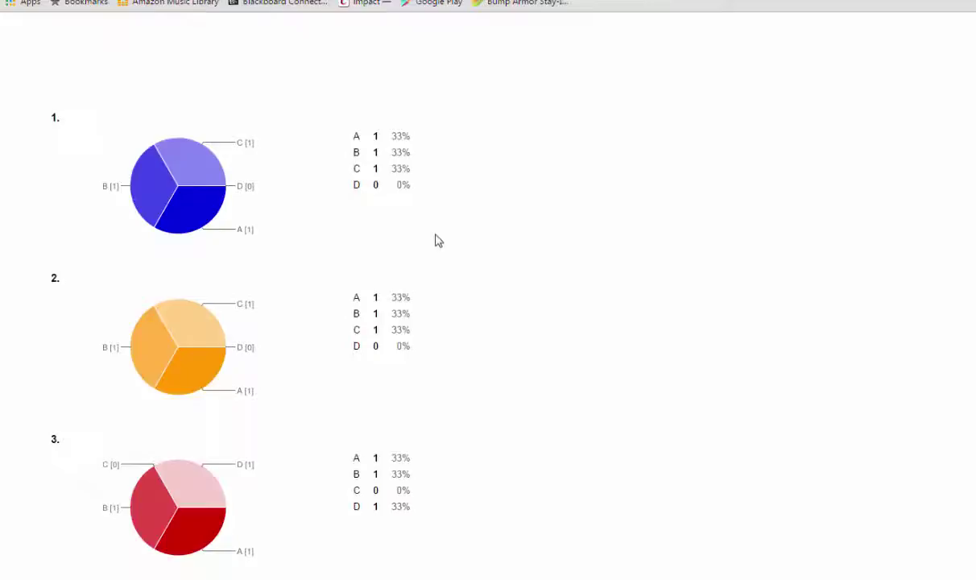
pyautogui.scroll(2, 597, 327)
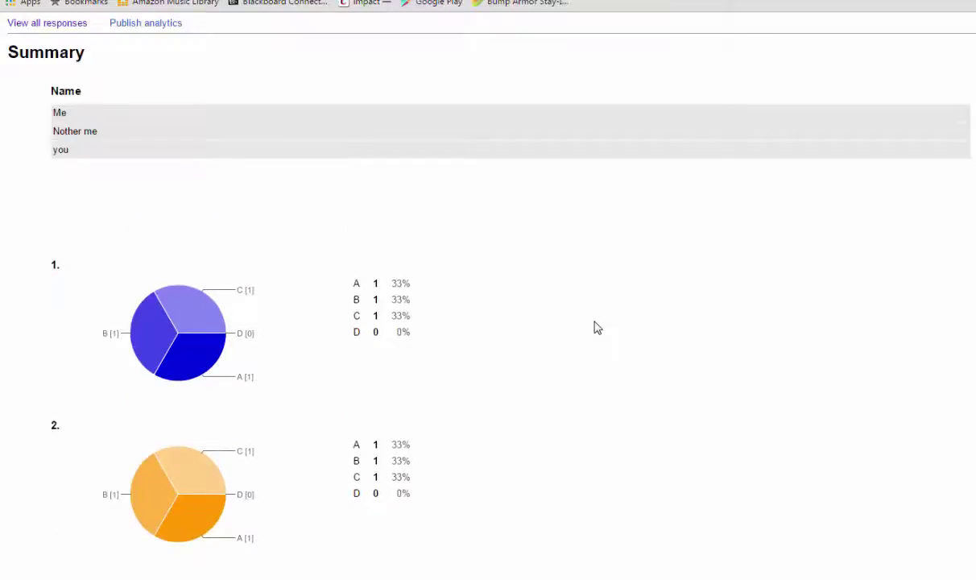
pyautogui.hotkey('ctrl', 'w')
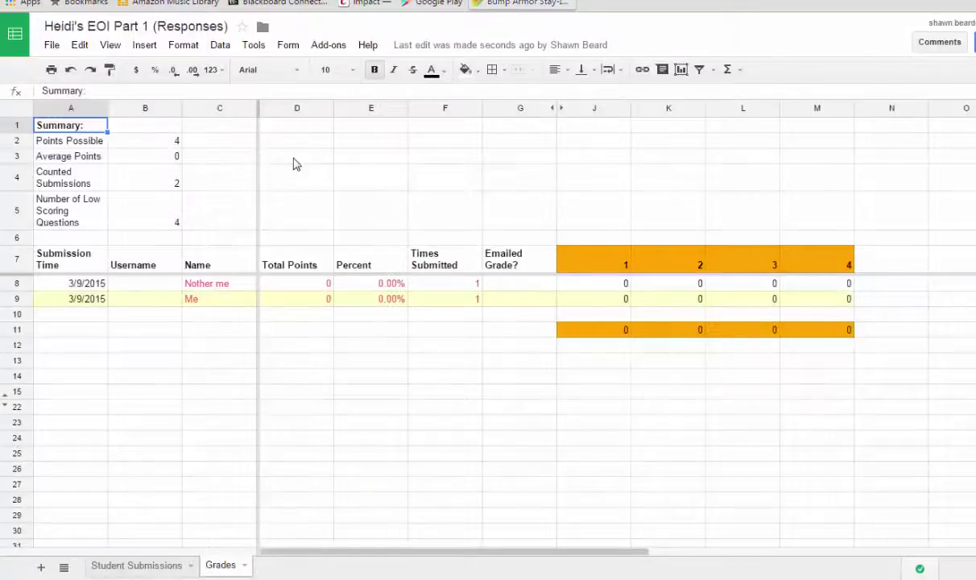
pyautogui.click(289, 46)
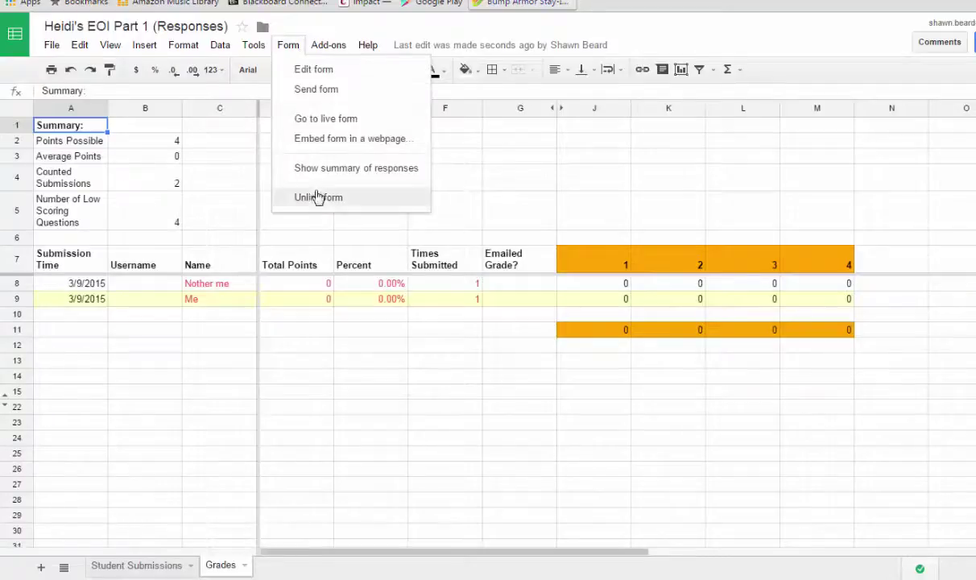